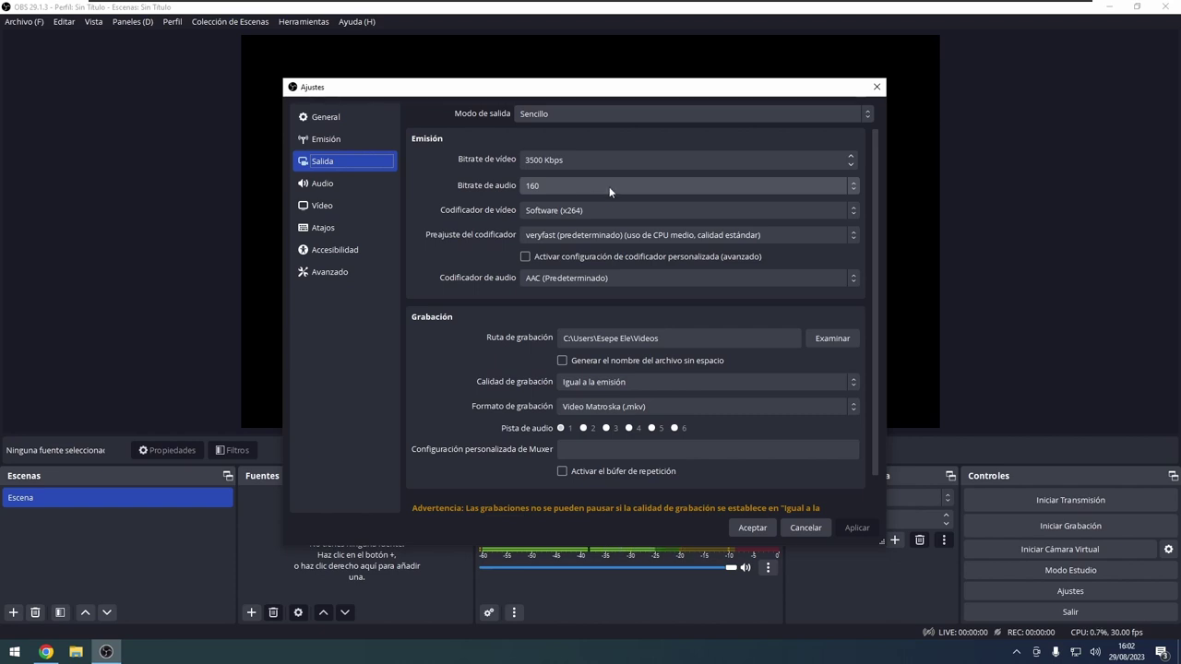
# Step: Set the streaming audio bitrate to 320 and keep Software (x264) as the streaming video encoder
pyautogui.click(544, 185)
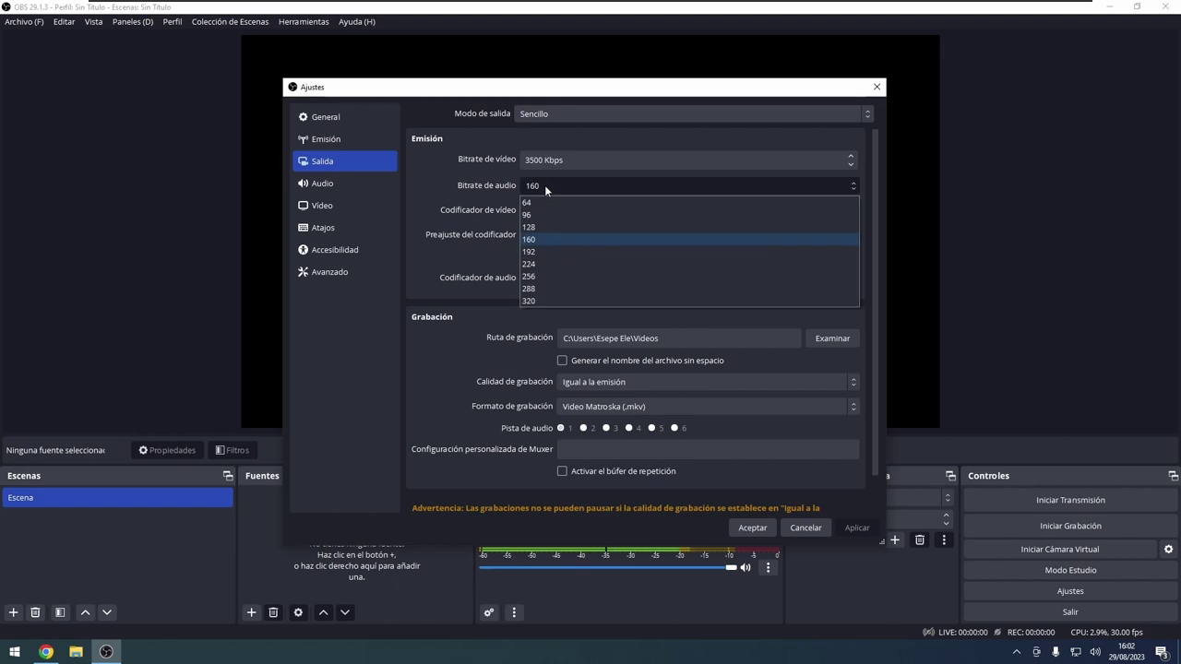
pyautogui.click(551, 300)
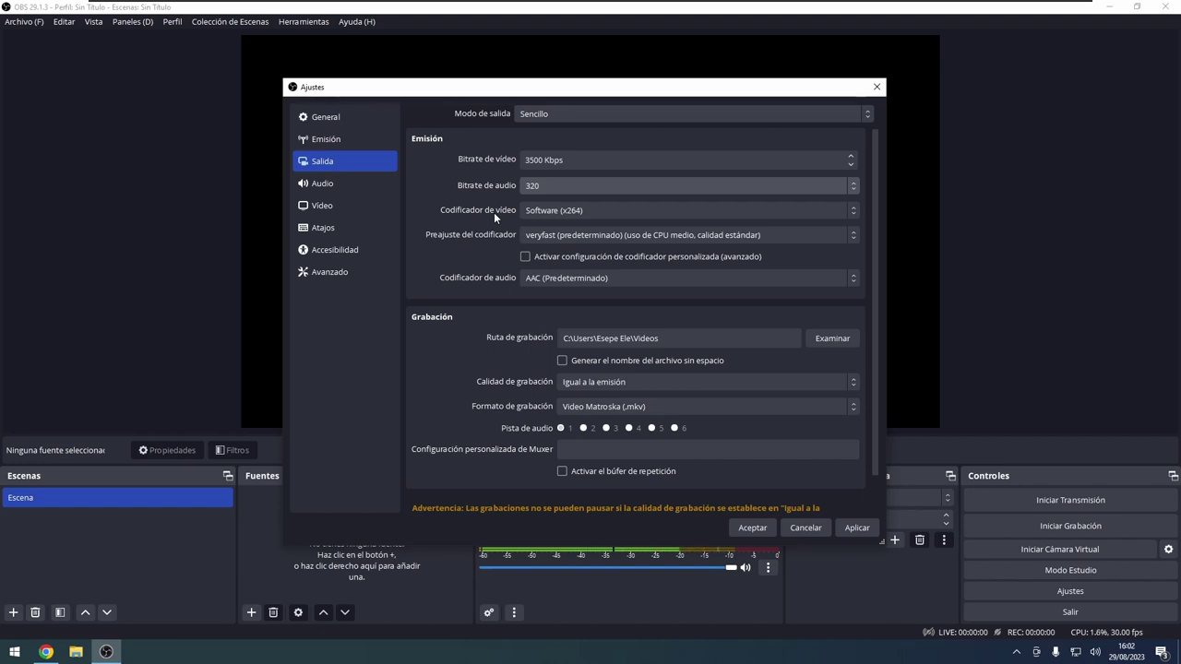
pyautogui.click(566, 212)
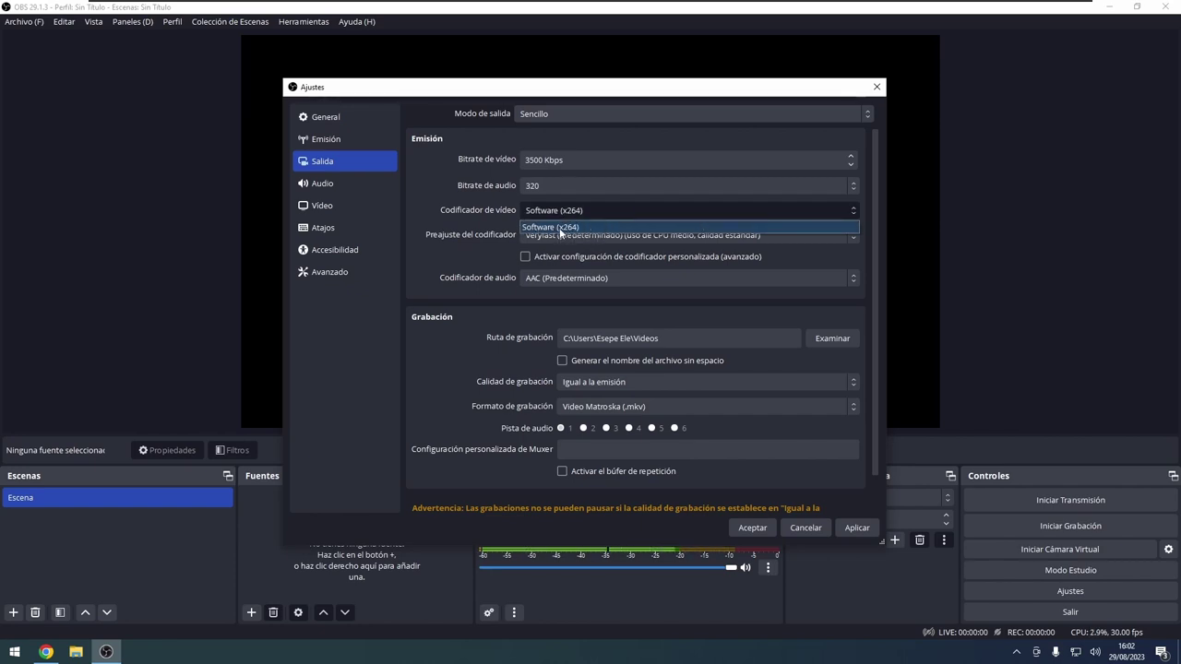
pyautogui.click(559, 227)
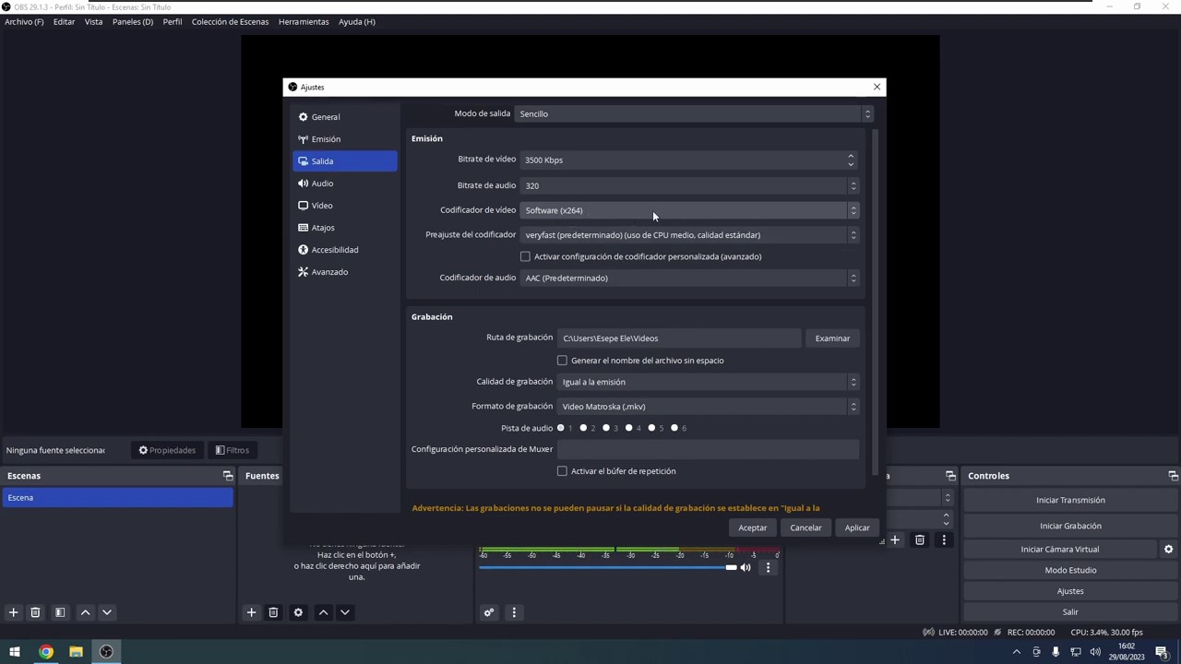
pyautogui.click(653, 210)
pyautogui.click(585, 210)
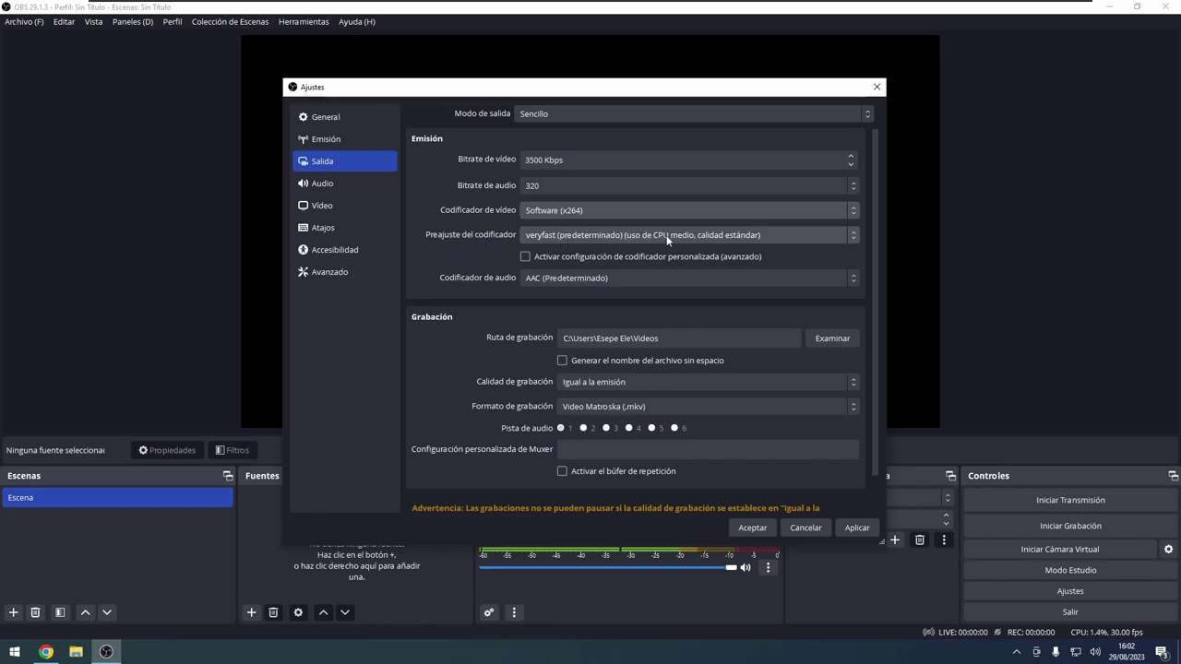
# Step: Try the encoder preset "fast (uso de CPU alto, calidad alta)" and return it to veryfast (predeterminado)
pyautogui.click(745, 236)
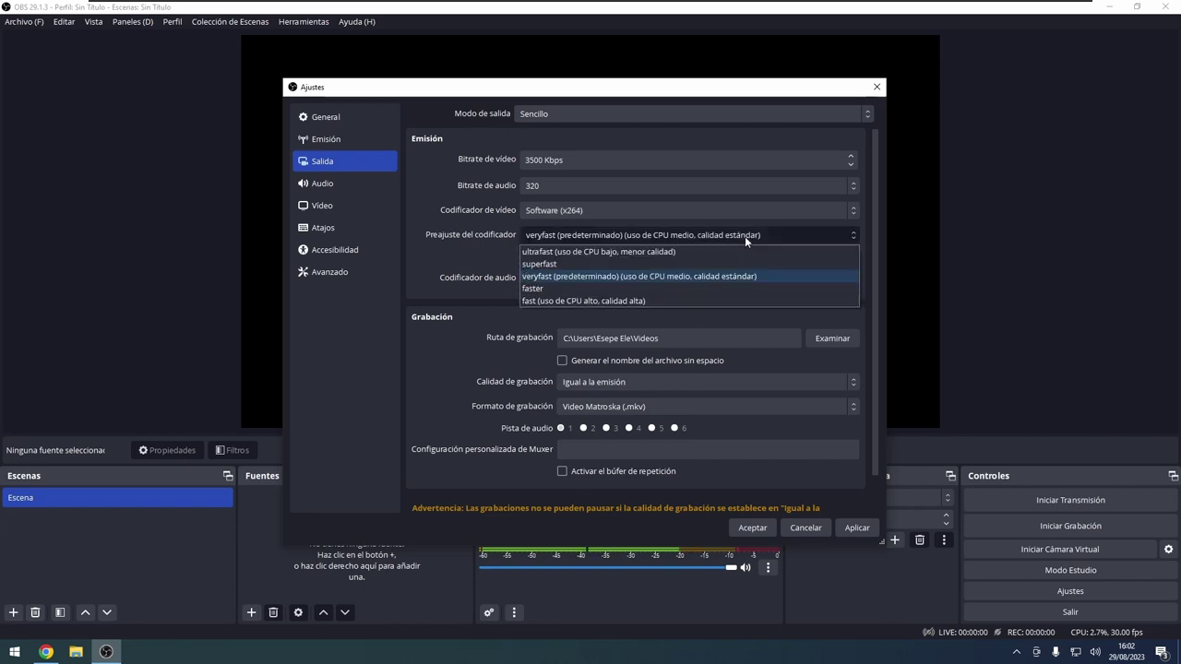
pyautogui.click(656, 301)
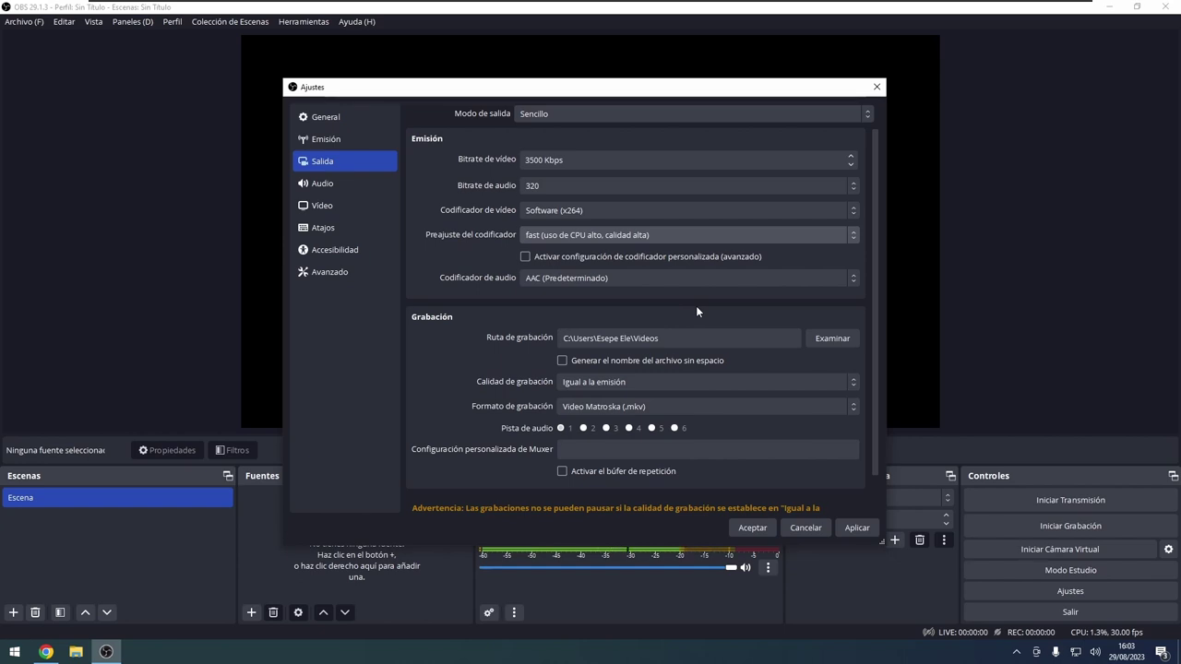
pyautogui.click(595, 235)
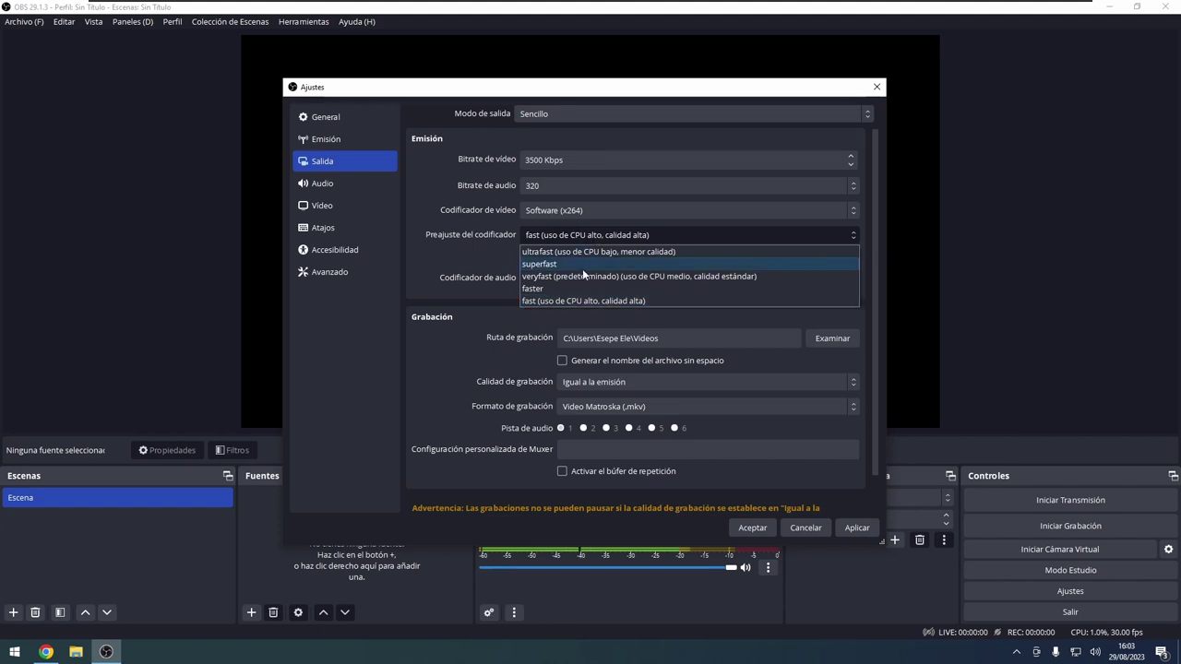
pyautogui.click(579, 277)
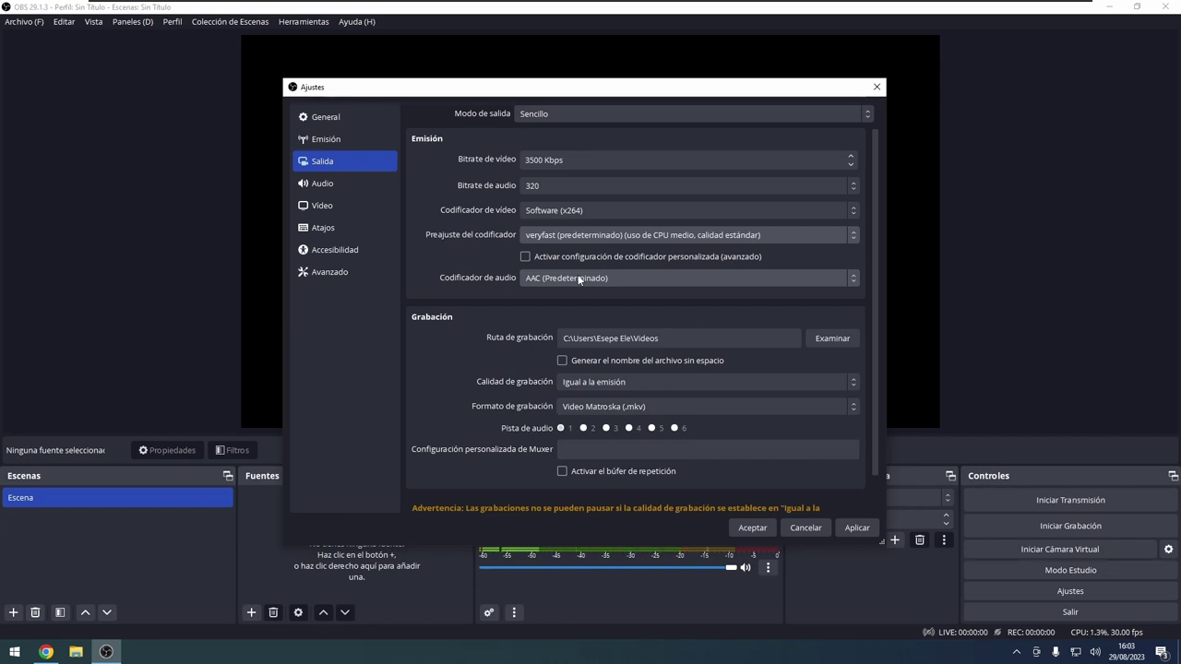
# Step: Enable the custom encoder settings to examine their extra options, keep AAC (Predeterminado) as the streaming audio encoder, and disable the custom settings again
pyautogui.click(526, 256)
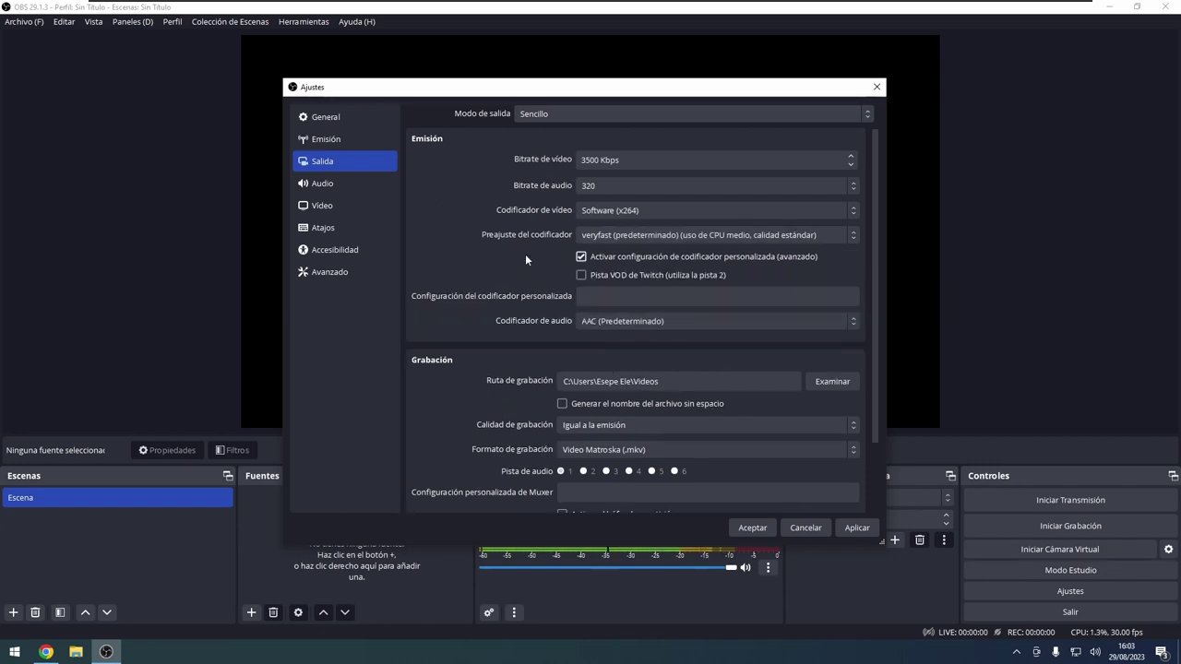
pyautogui.click(627, 295)
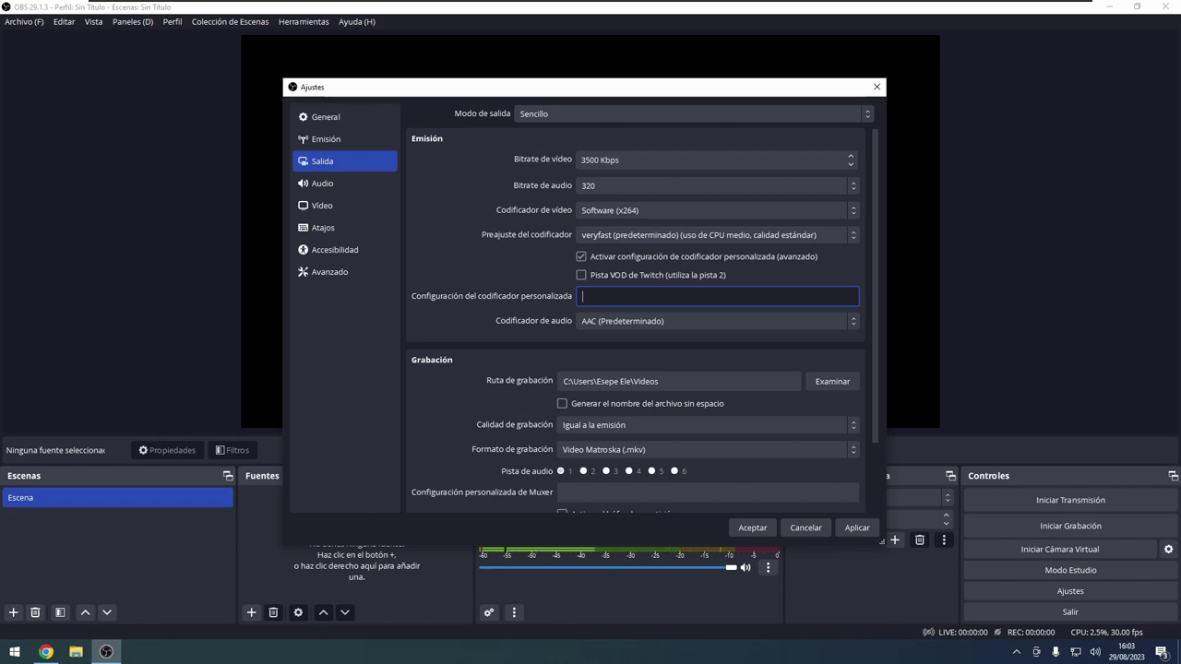
pyautogui.click(613, 323)
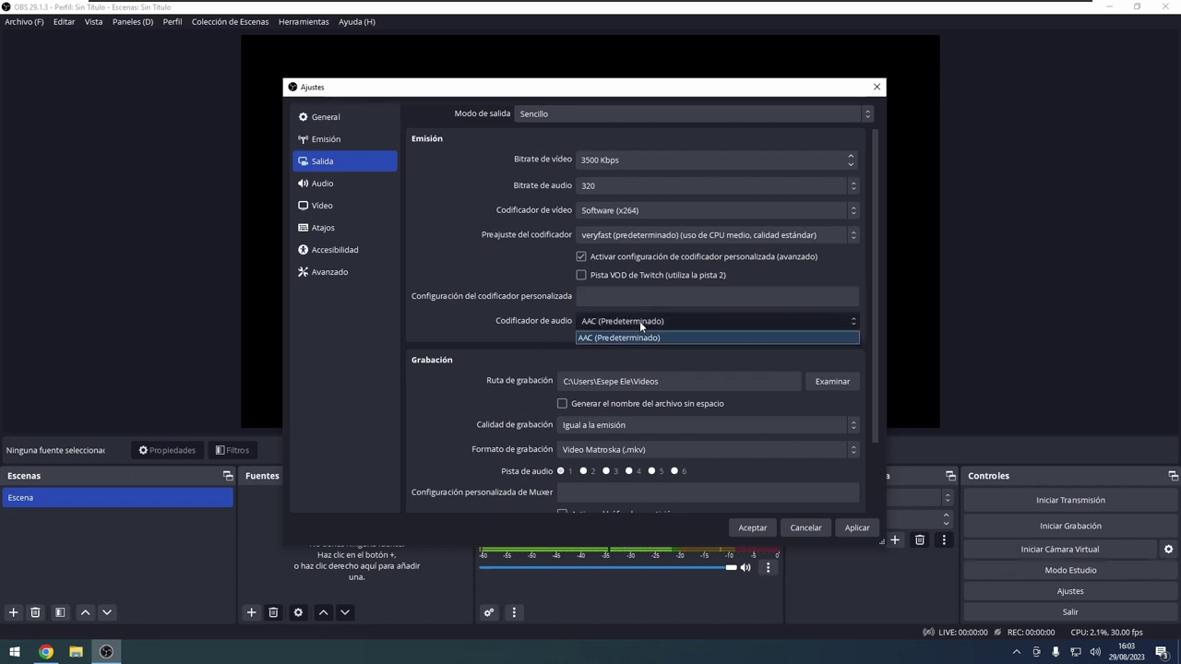
pyautogui.click(625, 323)
pyautogui.click(633, 323)
pyautogui.click(611, 336)
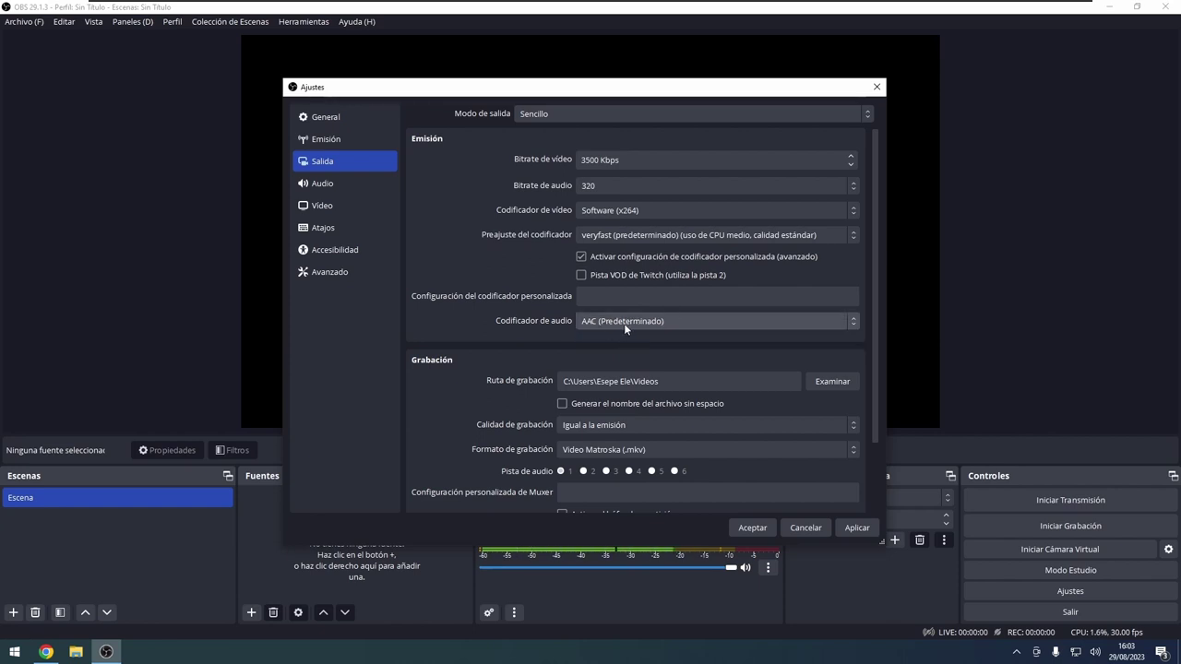
pyautogui.click(597, 258)
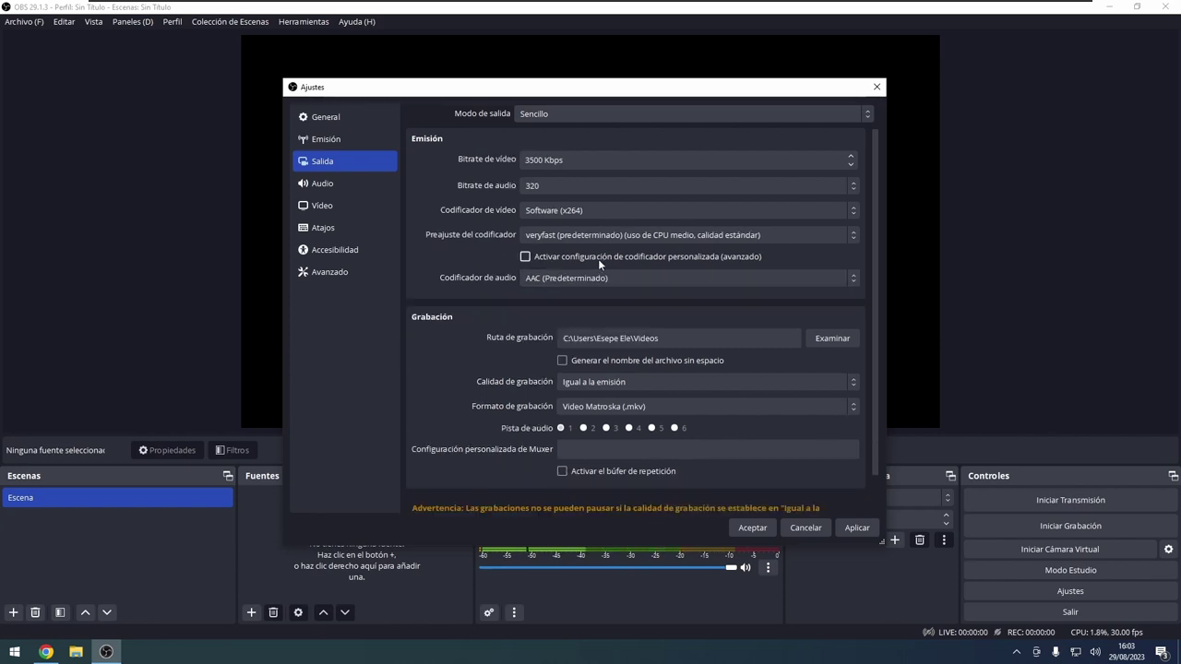
pyautogui.click(606, 278)
pyautogui.click(560, 291)
pyautogui.click(558, 261)
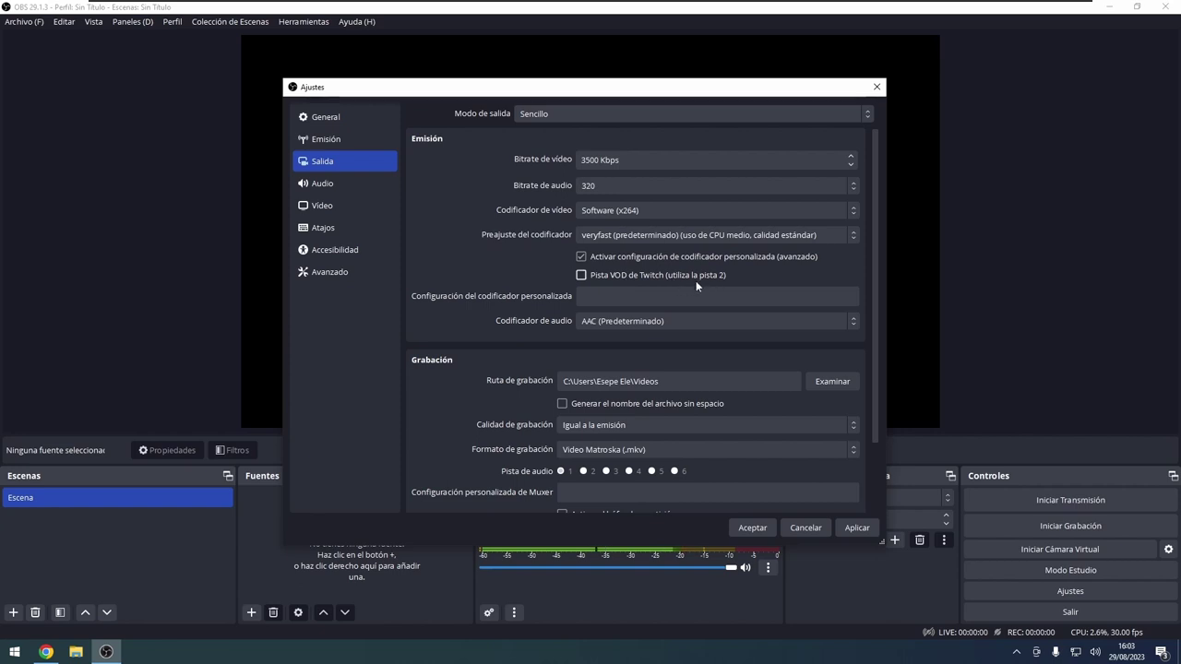
pyautogui.click(620, 258)
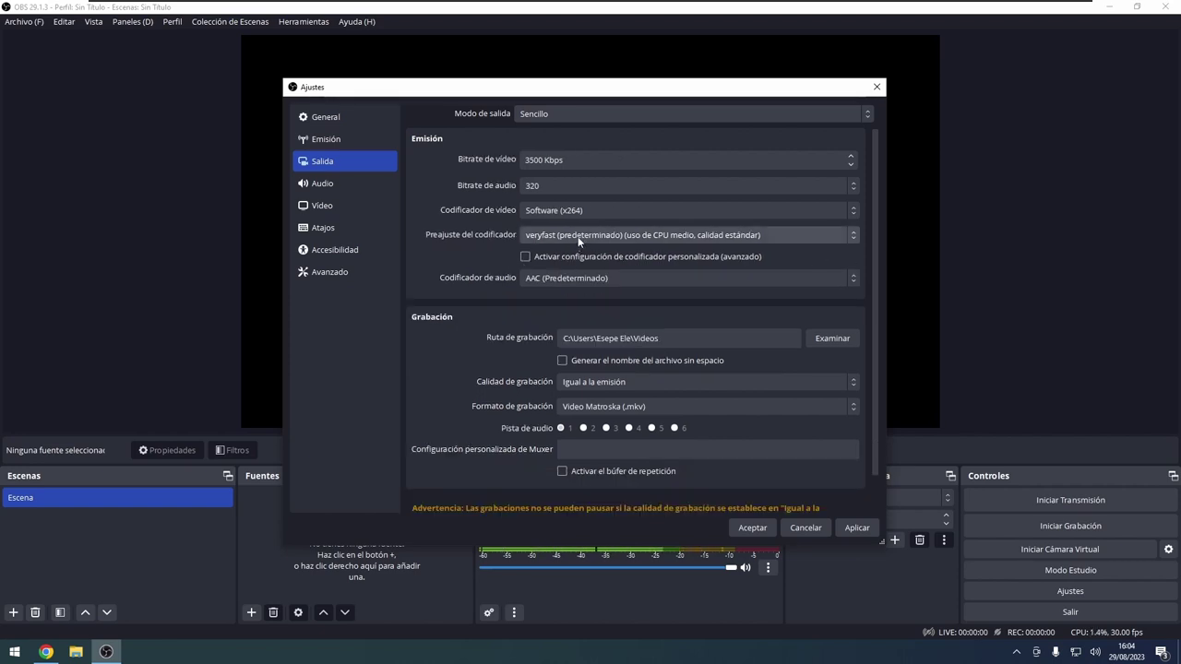
# Step: Try the lossless recording quality, accepting its file-size warning, and return the quality to "Igual a la emisión"
pyautogui.scroll(-2, 490, 337)
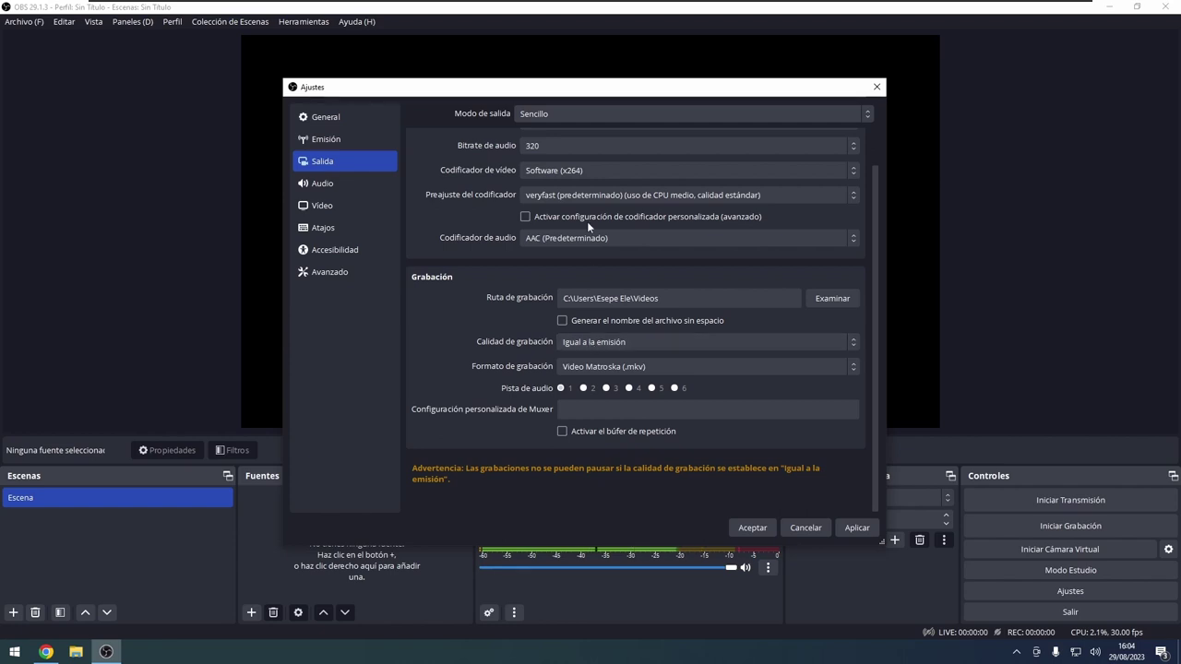
pyautogui.click(604, 340)
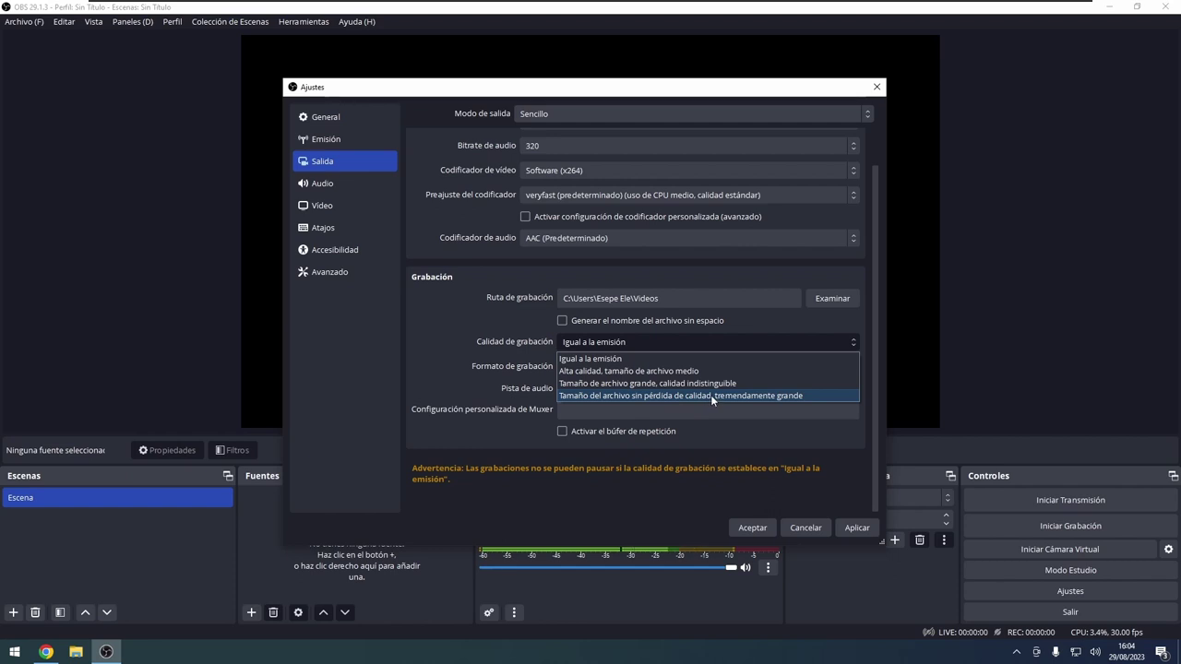
pyautogui.click(809, 393)
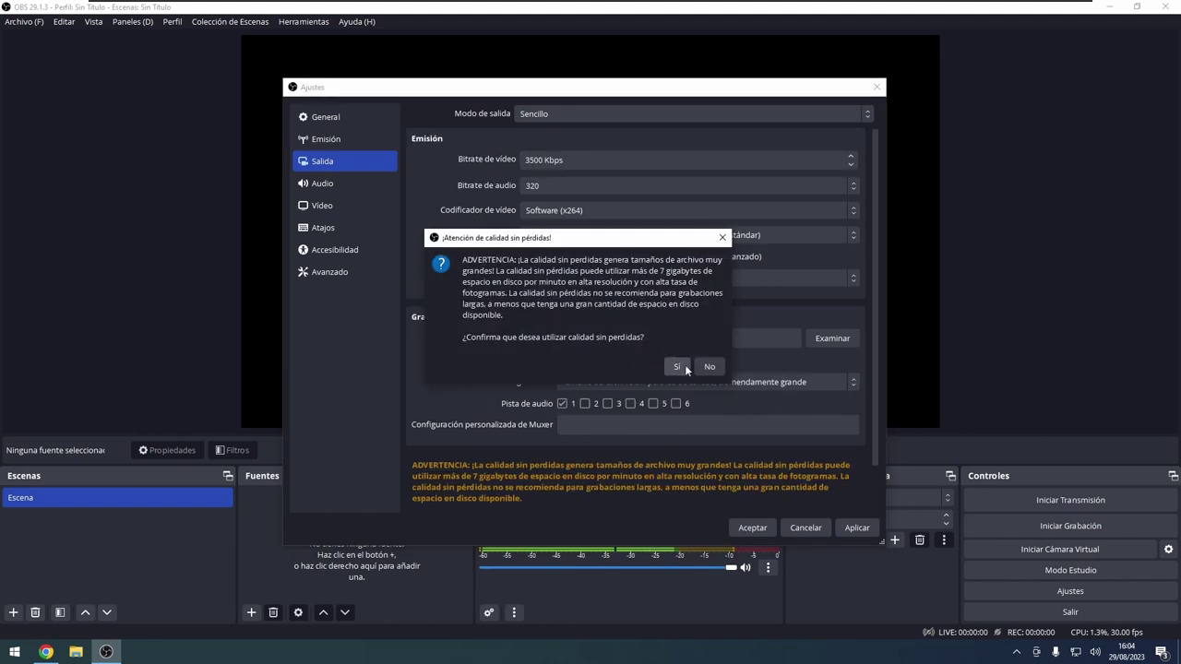
pyautogui.click(678, 366)
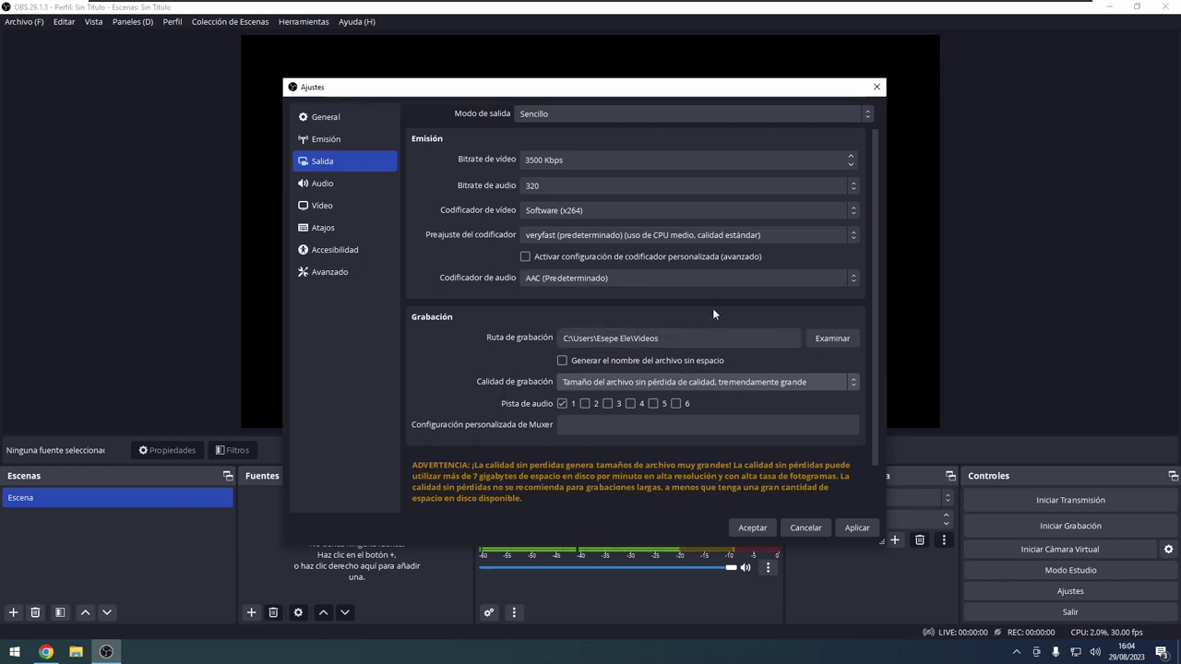
pyautogui.click(597, 379)
pyautogui.click(729, 399)
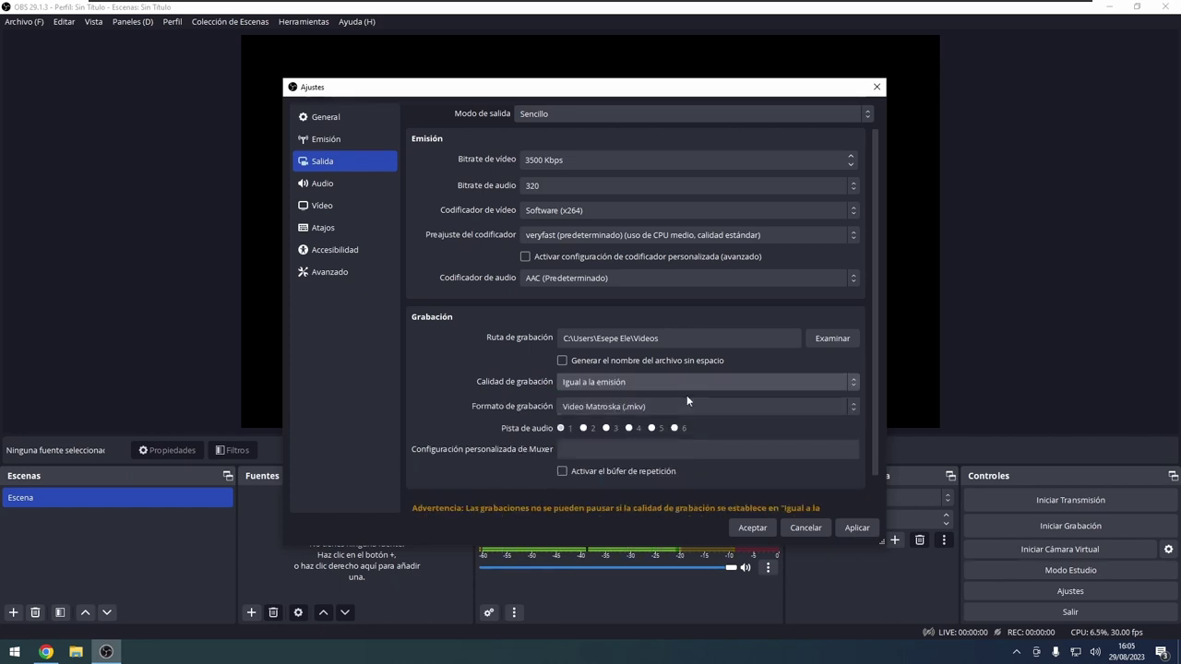
# Step: Set the recording quality to "Tamaño de archivo grande, calidad indistinguible" and keep Video Matroska (.mkv) as the recording format
pyautogui.click(622, 383)
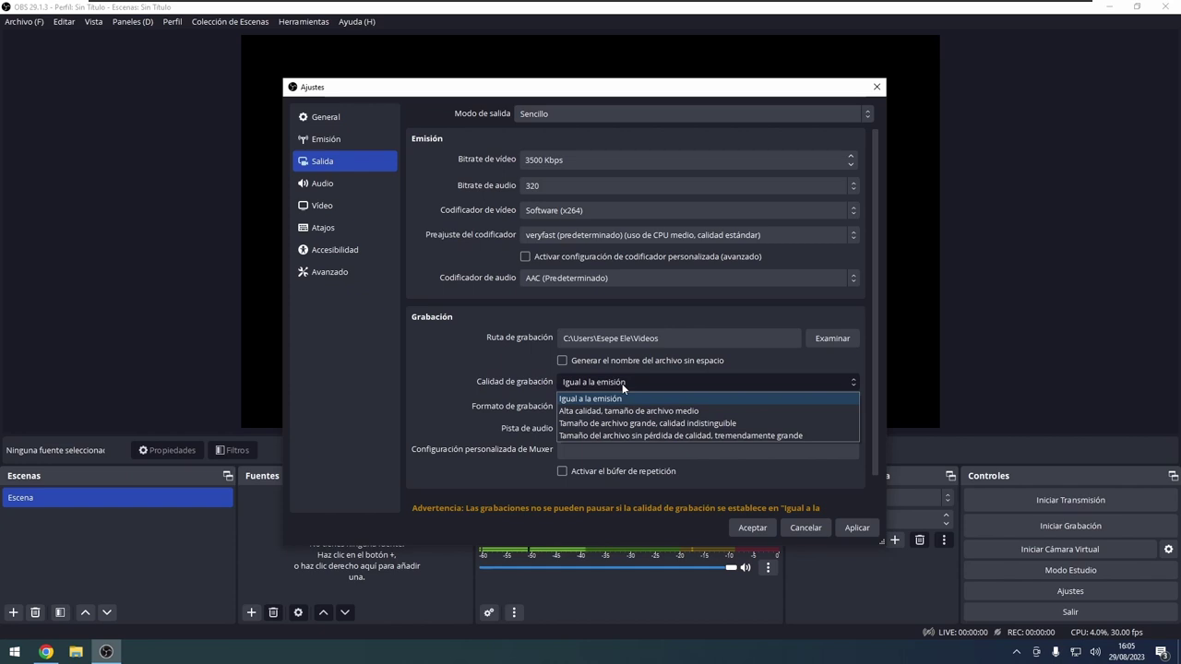
pyautogui.click(690, 422)
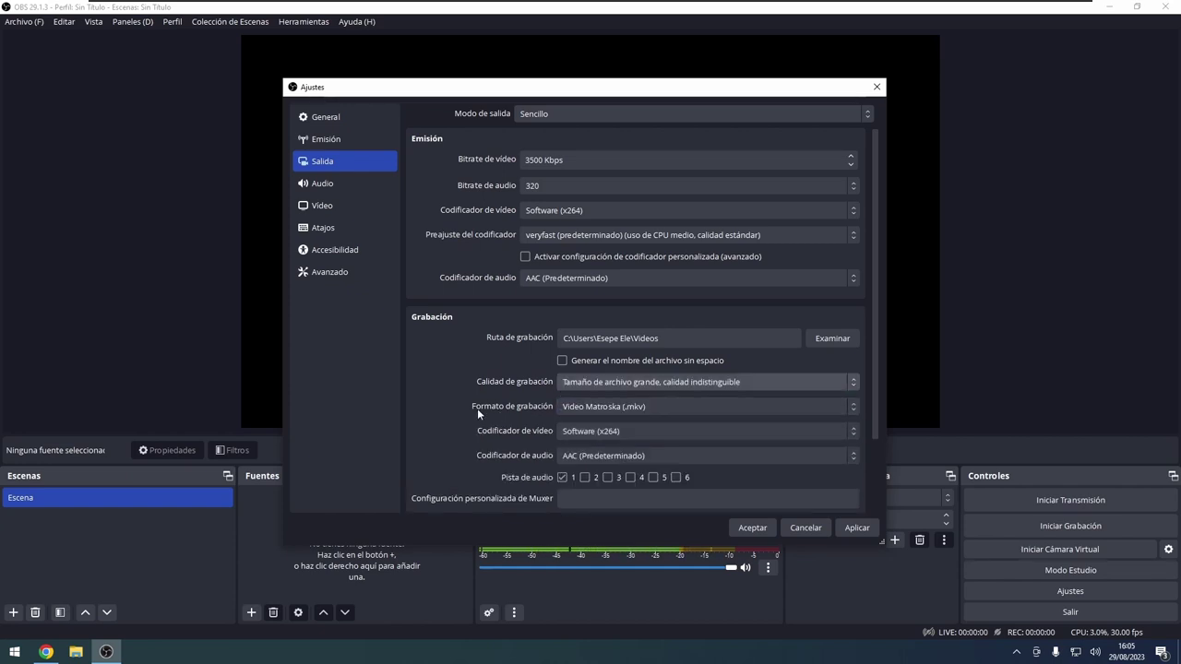
pyautogui.click(602, 407)
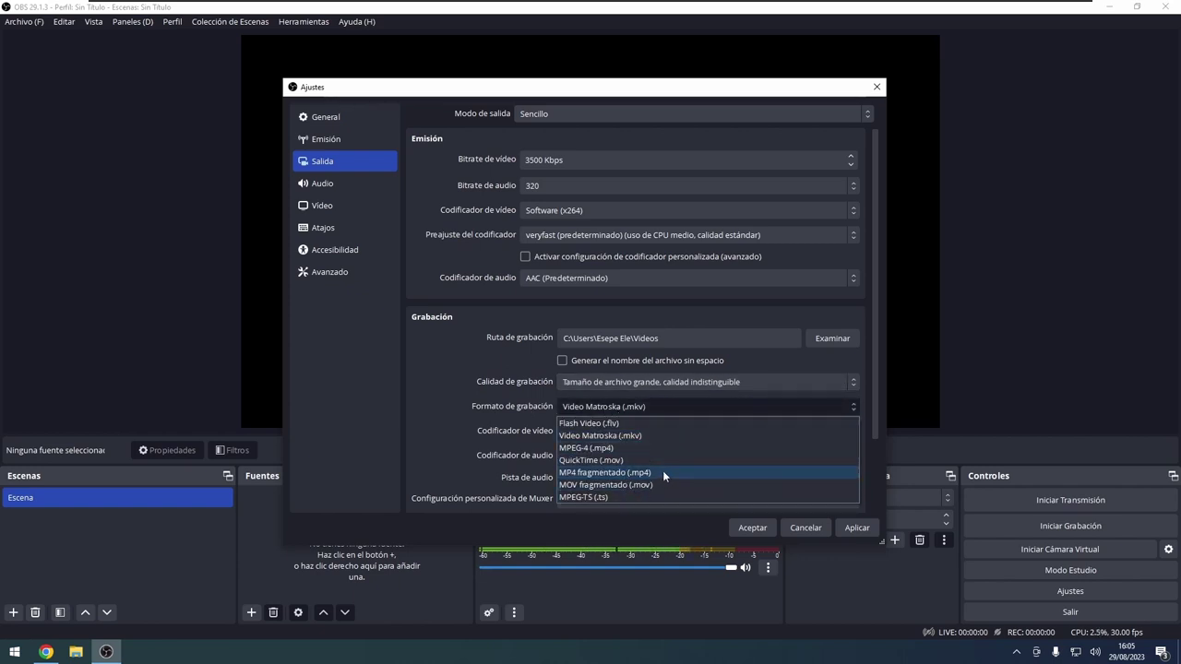
pyautogui.click(632, 436)
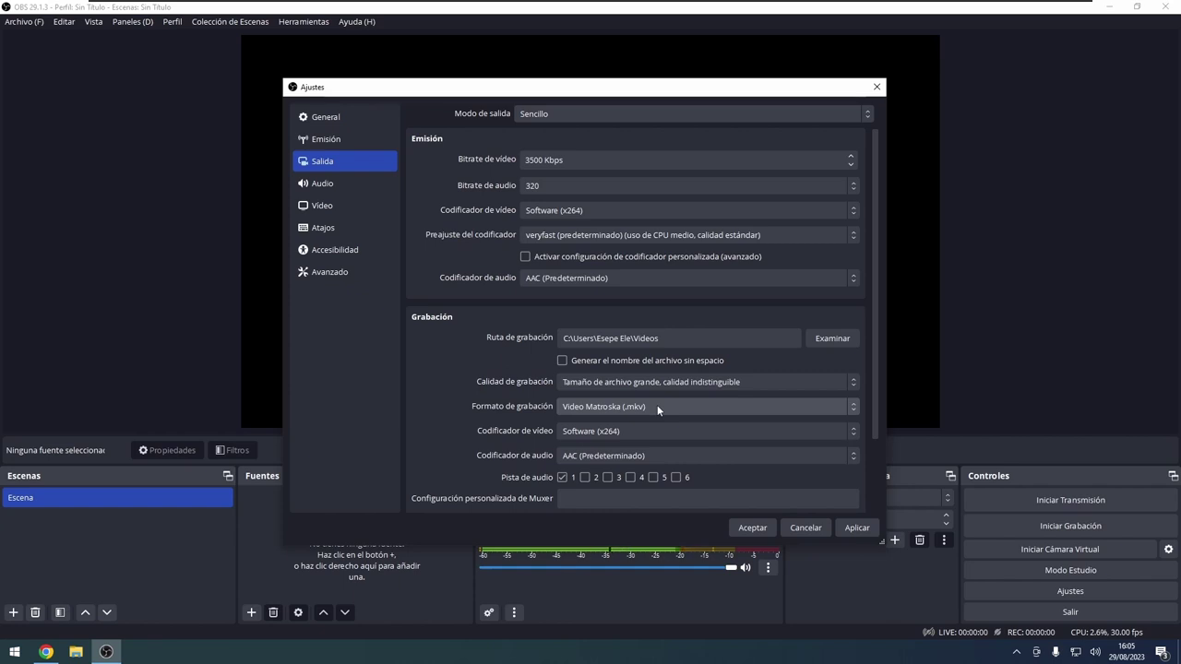
# Step: Try MPEG-4 (.mp4) as the recording format and return it to Video Matroska (.mkv)
pyautogui.click(657, 405)
pyautogui.click(634, 447)
pyautogui.click(610, 408)
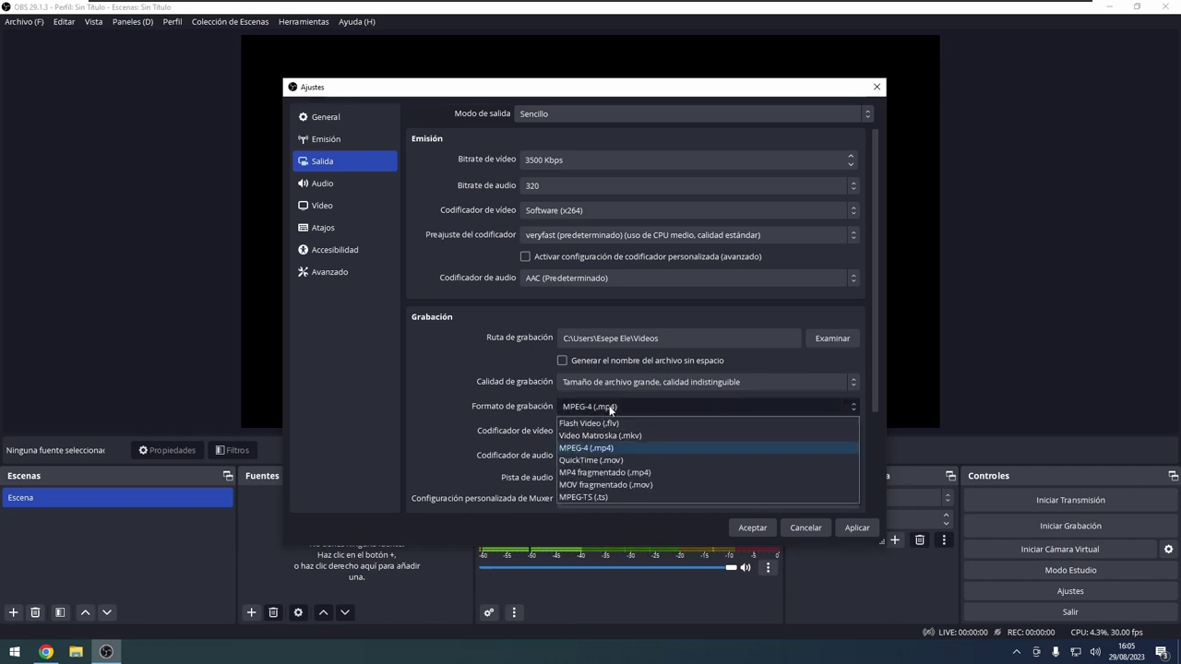
pyautogui.click(637, 436)
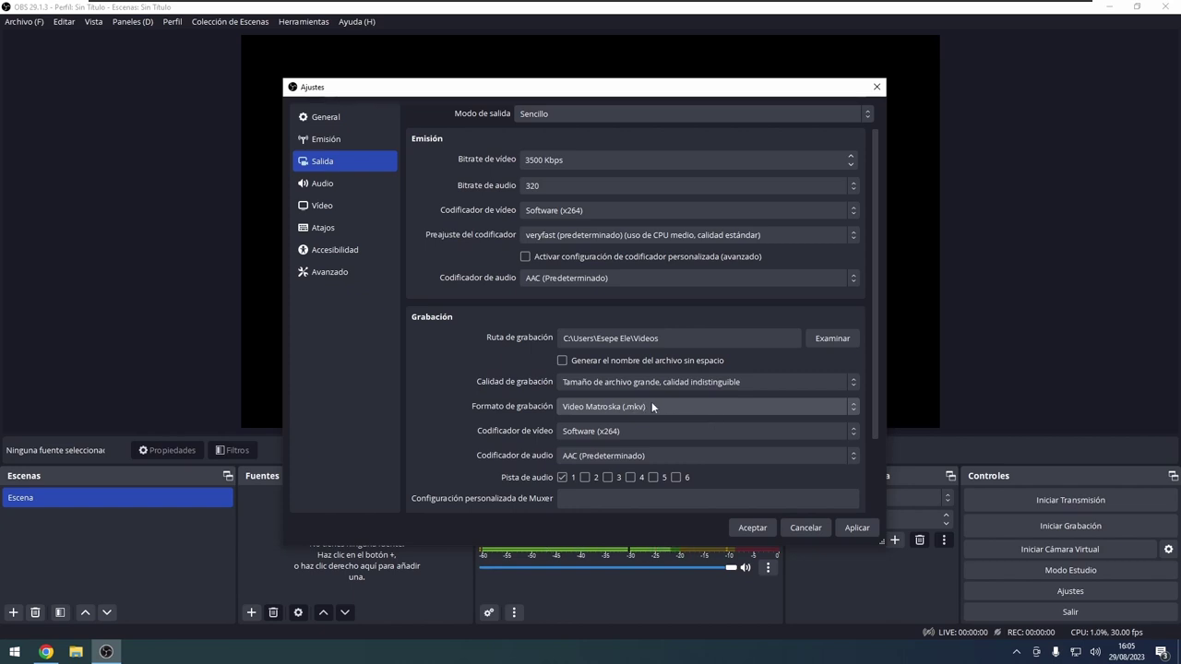
# Step: Try the low-CPU x264 option as the recording video encoder and return it to Software (x264)
pyautogui.click(621, 431)
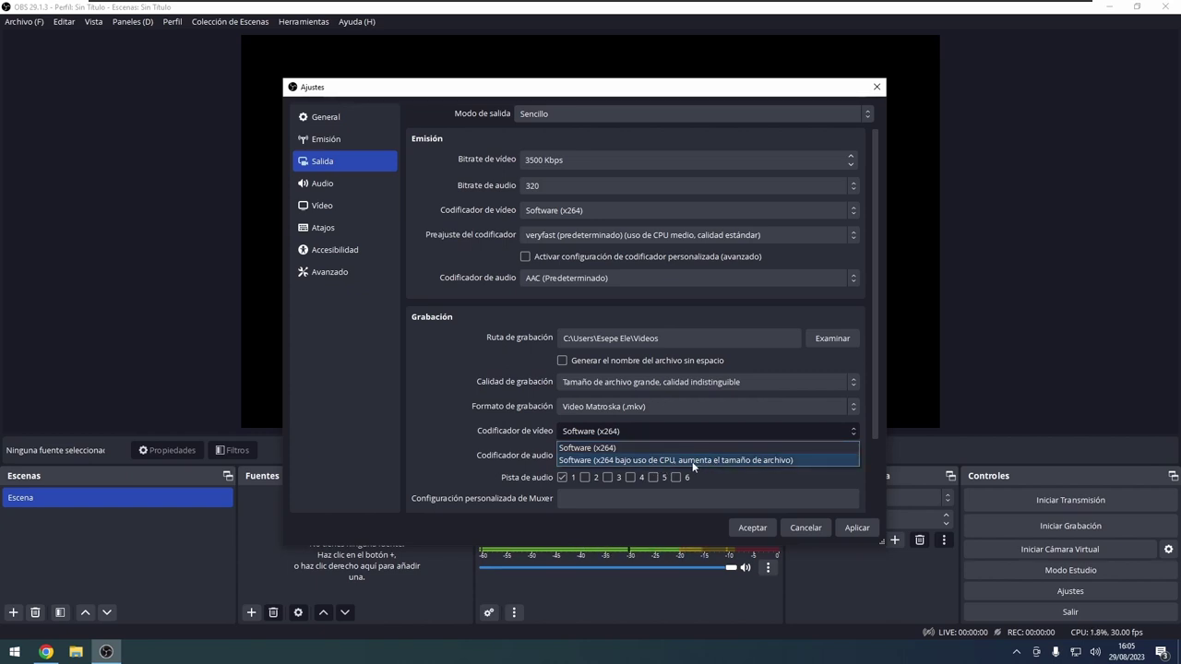
pyautogui.click(774, 460)
pyautogui.click(636, 432)
pyautogui.click(595, 430)
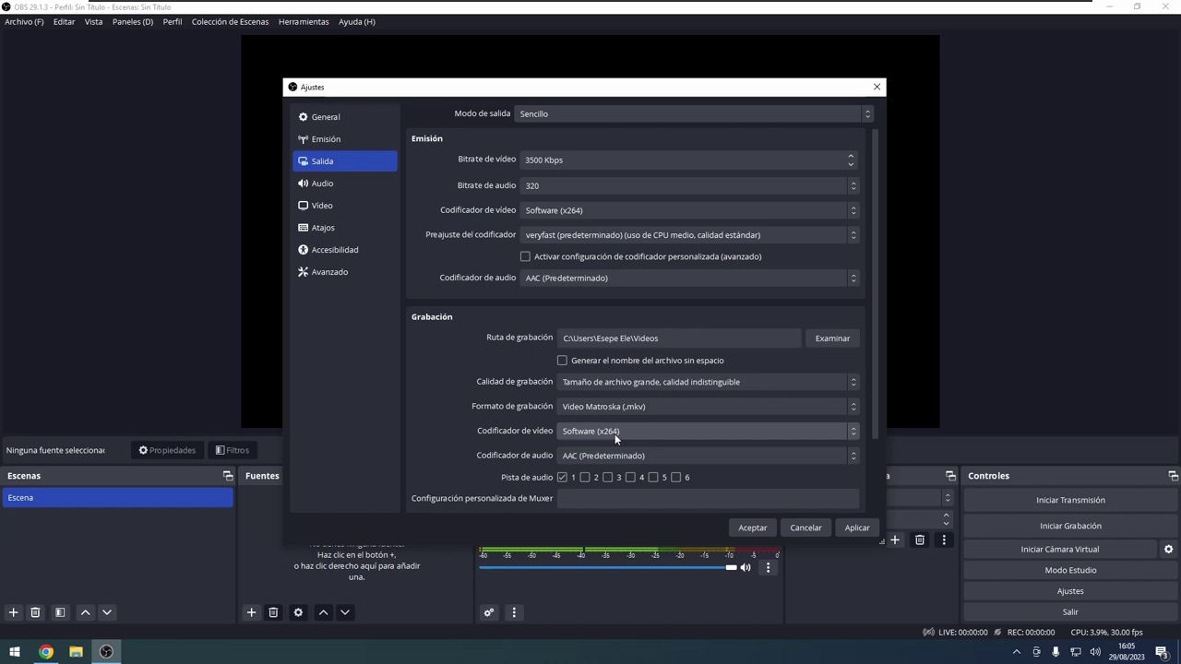
# Step: Keep AAC (Predeterminado) as the recording audio encoder and enable audio track 2 for recordings
pyautogui.click(600, 457)
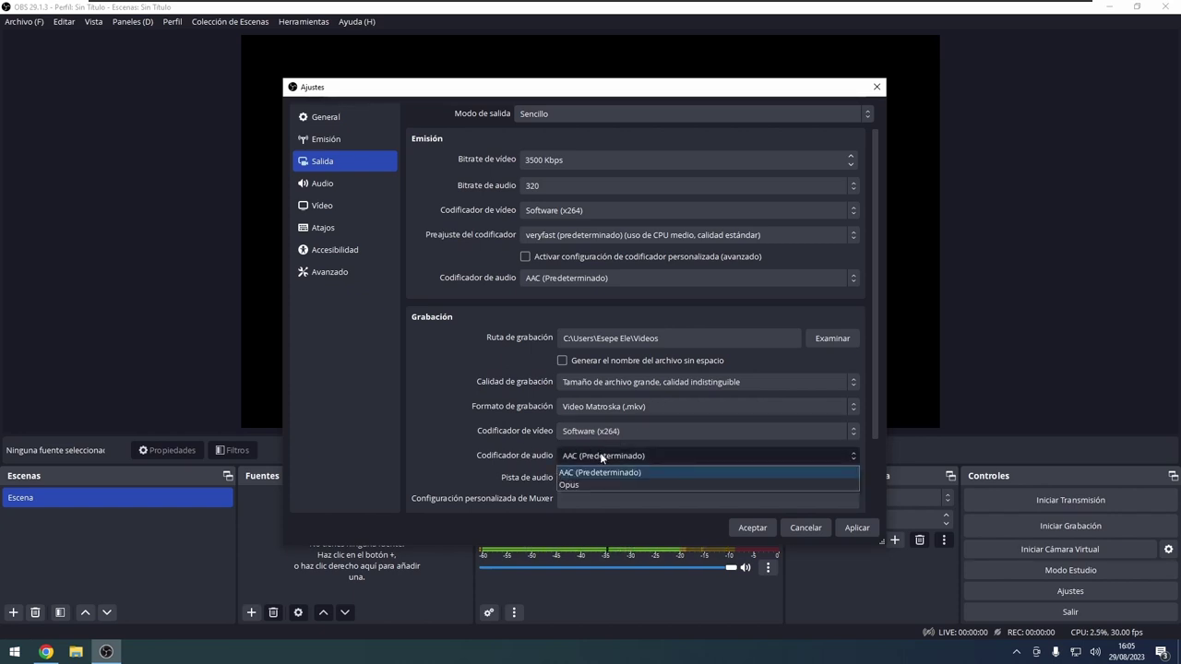
pyautogui.click(594, 474)
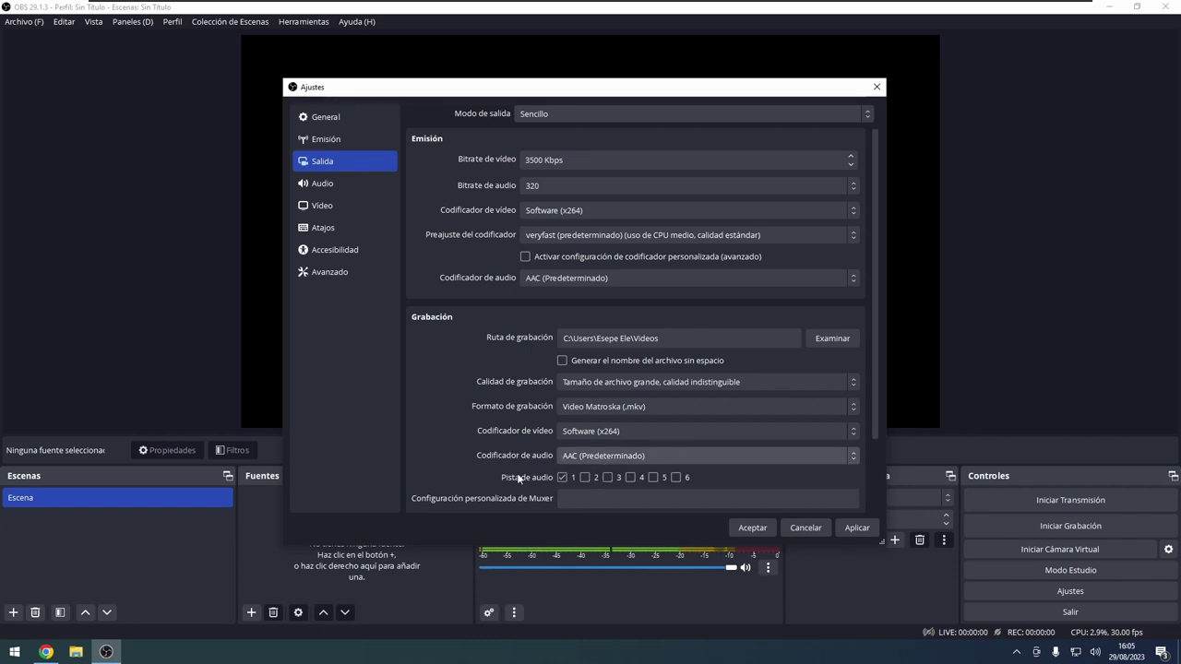
pyautogui.scroll(-1, 488, 415)
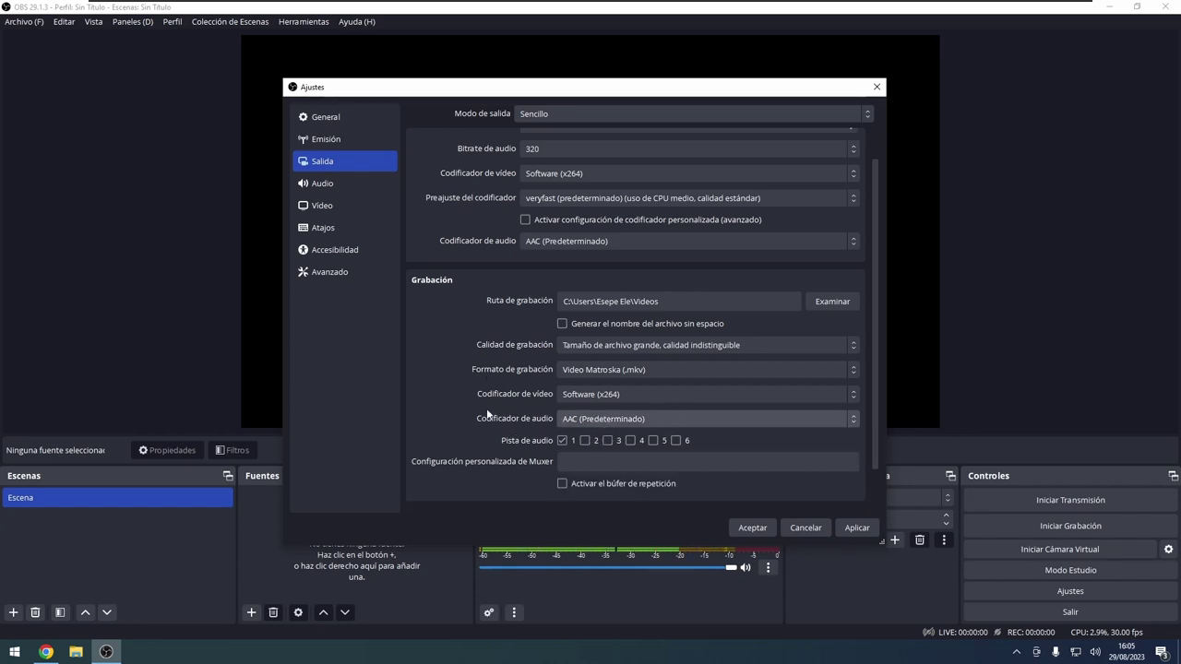
pyautogui.click(587, 439)
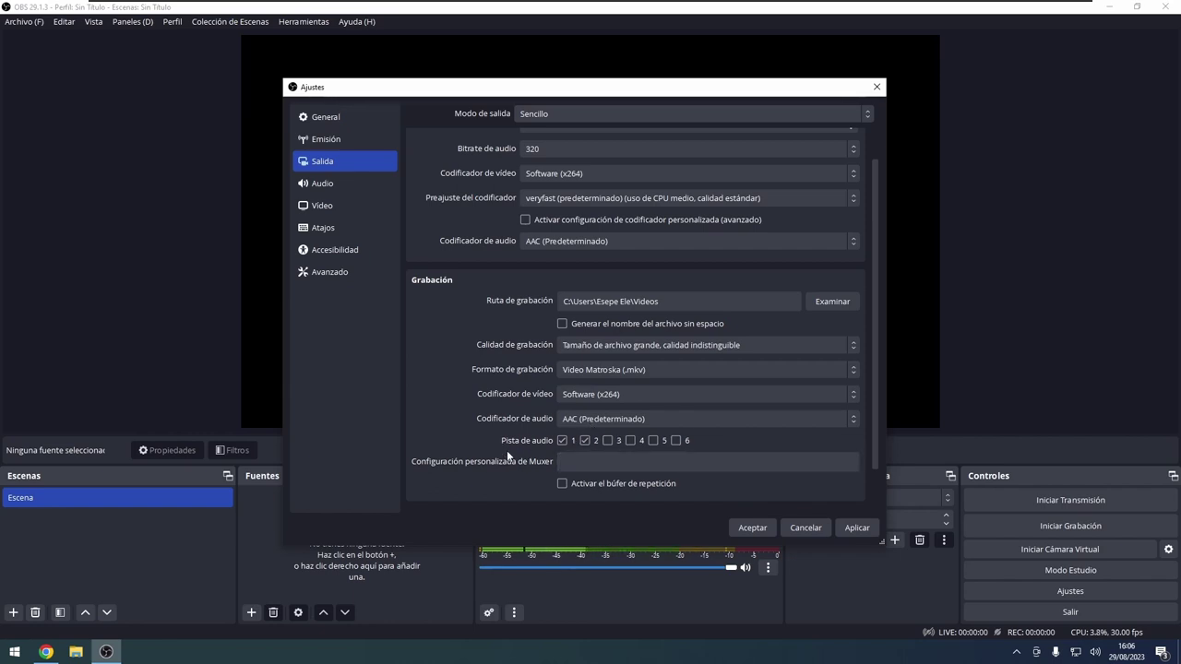
# Step: Leave the custom muxer settings empty and enable the replay buffer for recordings
pyautogui.scroll(-1, 507, 450)
pyautogui.click(561, 410)
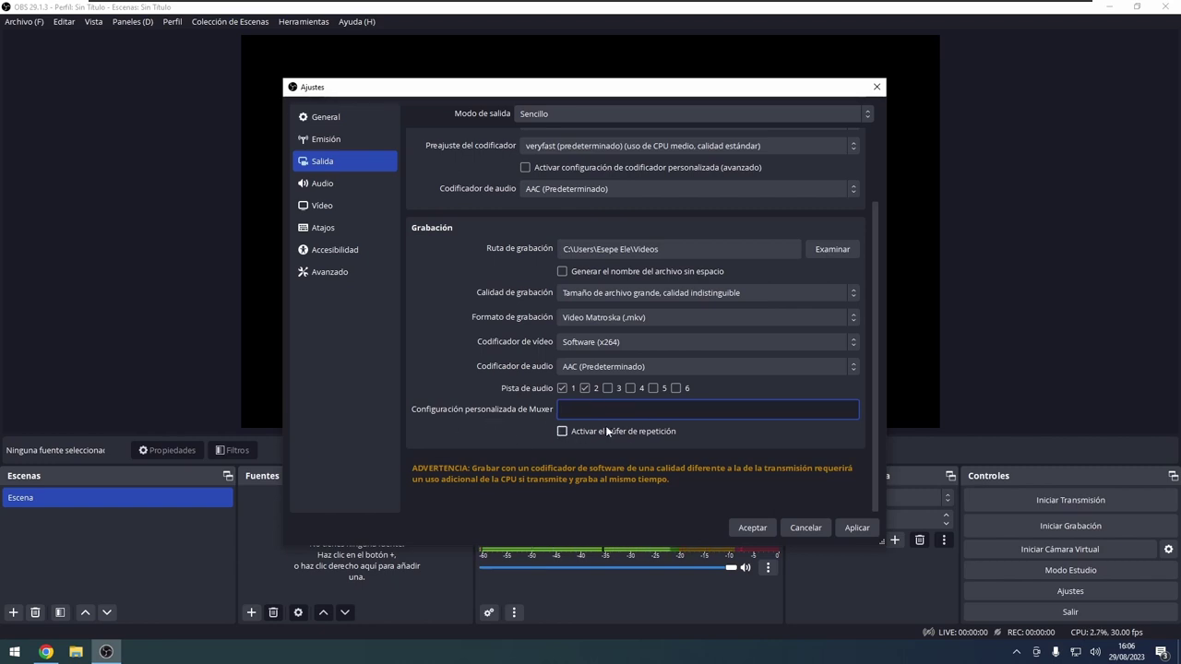
pyautogui.click(571, 432)
pyautogui.scroll(-2, 498, 416)
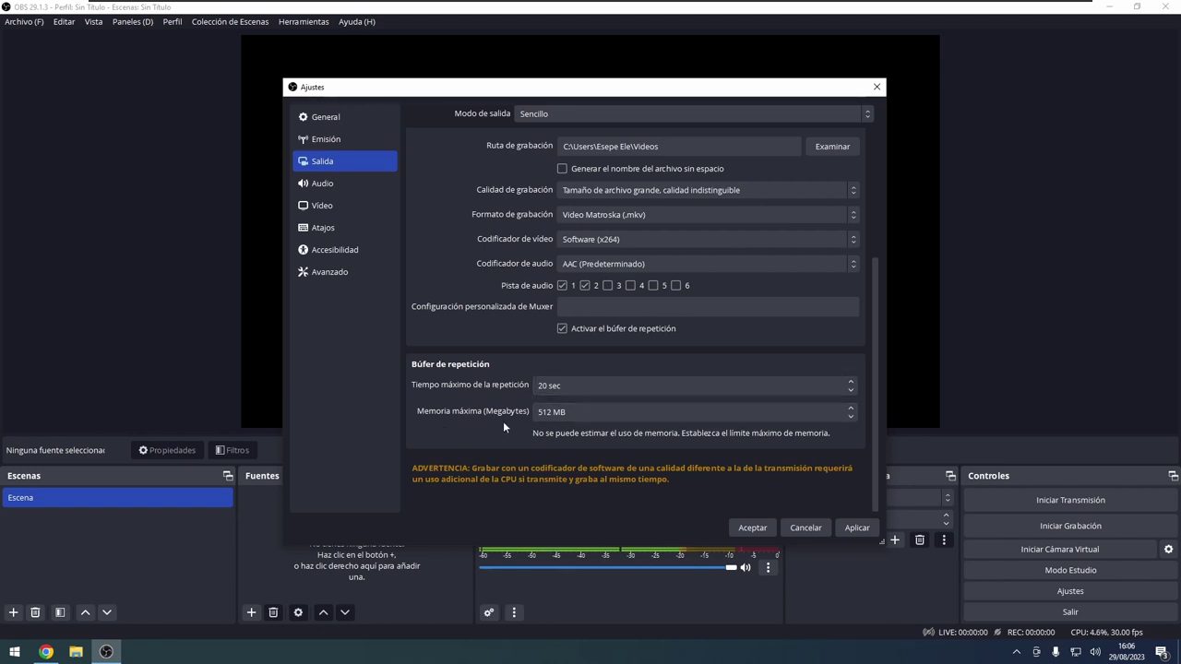
# Step: Disable the replay buffer for recordings
pyautogui.click(563, 330)
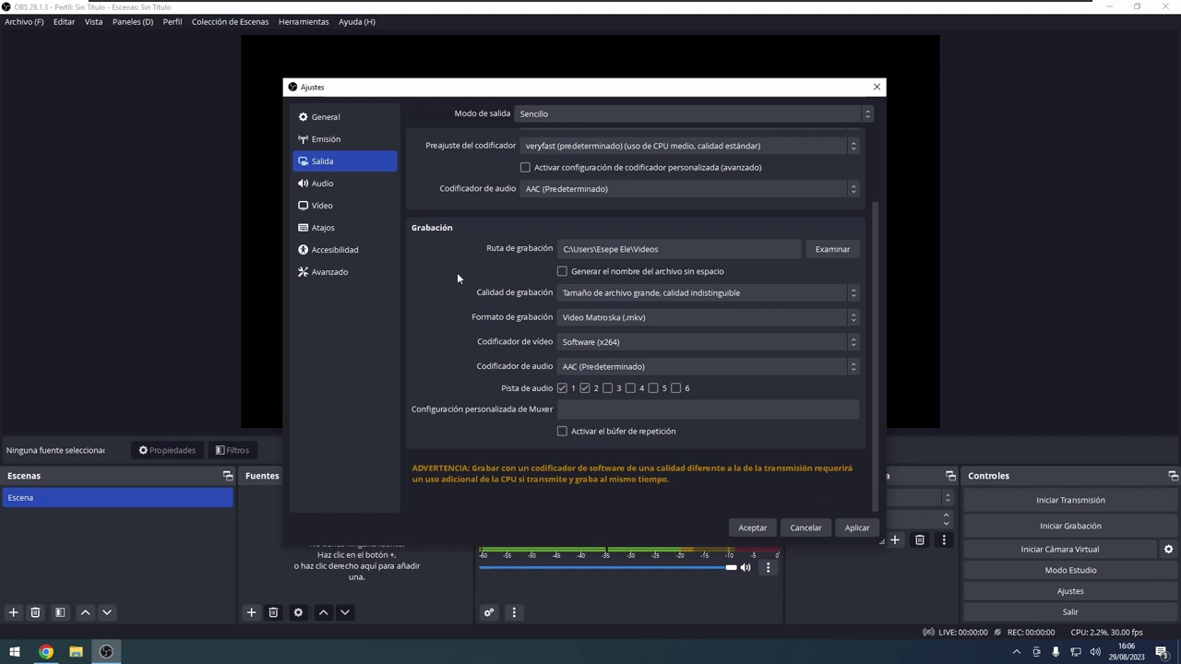
# Step: Switch the output mode to Avanzado and look over its streaming and encoding settings
pyautogui.scroll(3, 456, 273)
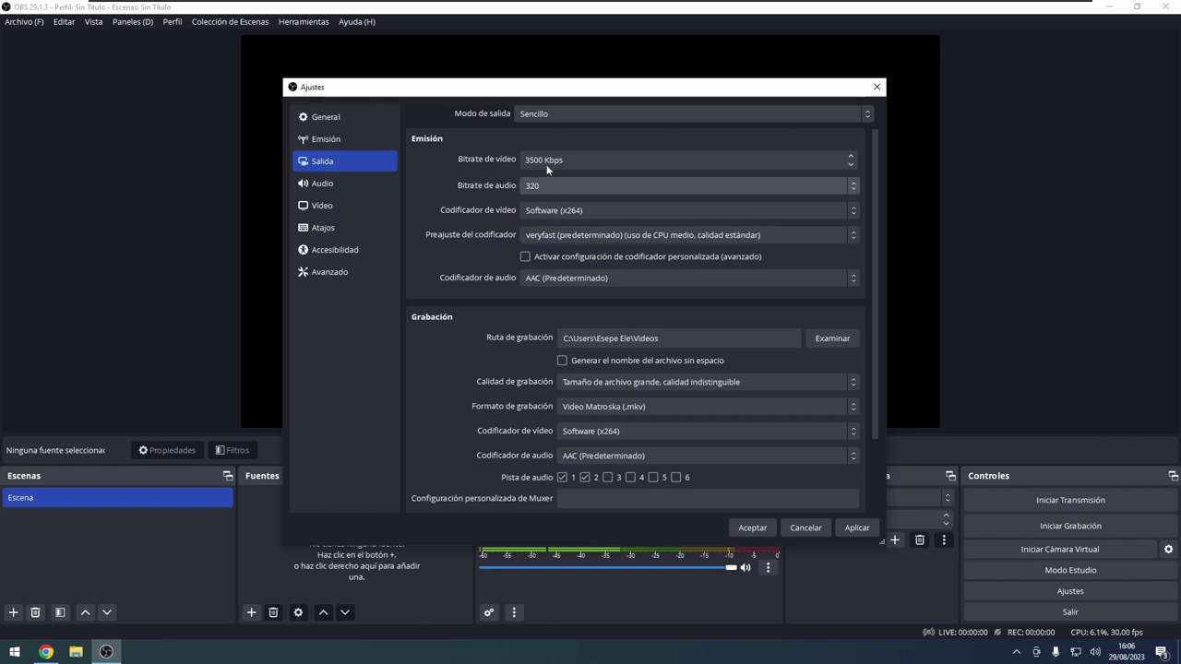
pyautogui.click(552, 114)
pyautogui.click(533, 144)
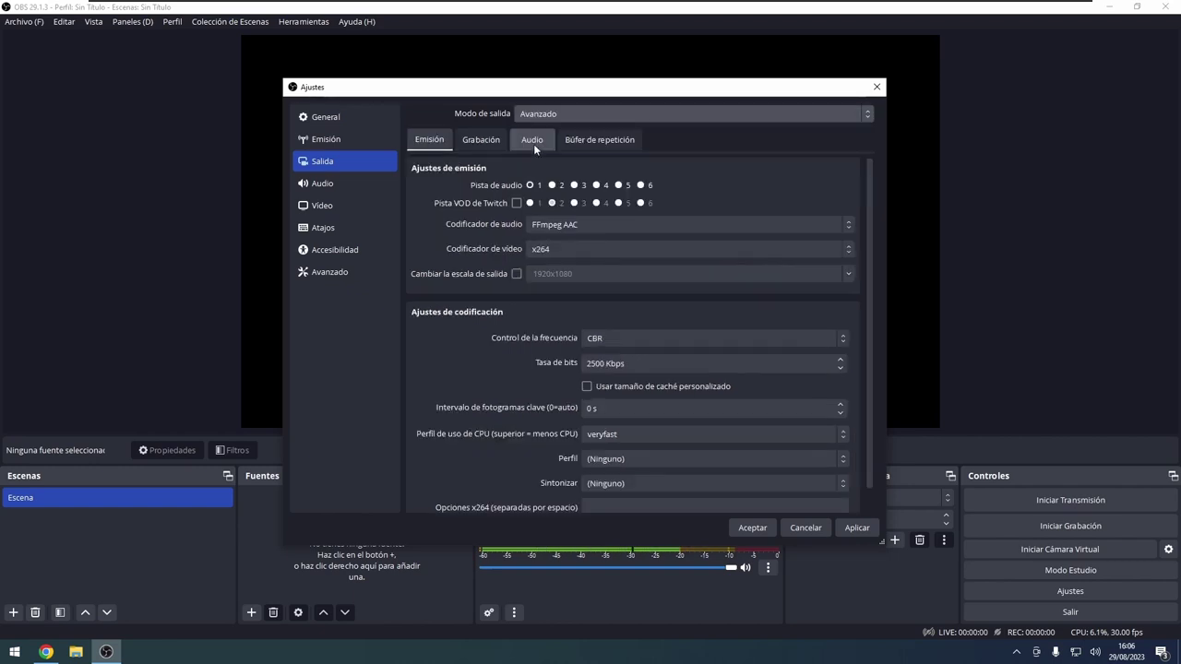
pyautogui.scroll(-1, 452, 369)
pyautogui.scroll(1, 455, 373)
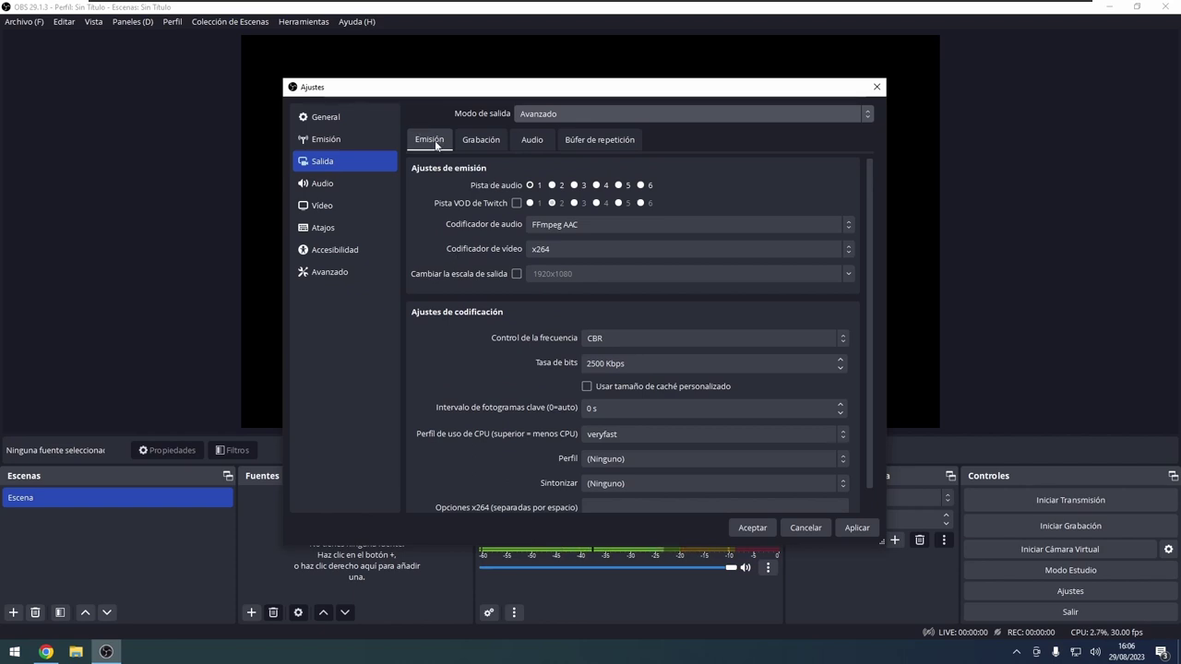
# Step: Review the advanced output mode's recording settings, per-track audio bitrates and replay buffer options
pyautogui.click(489, 144)
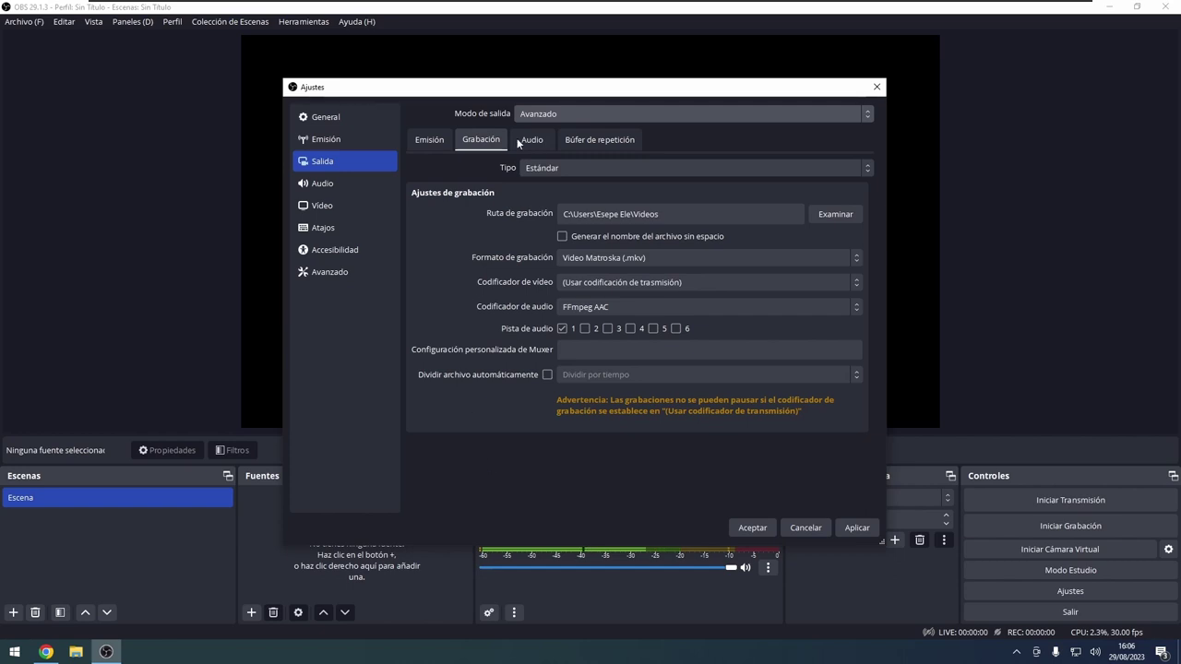
pyautogui.click(533, 142)
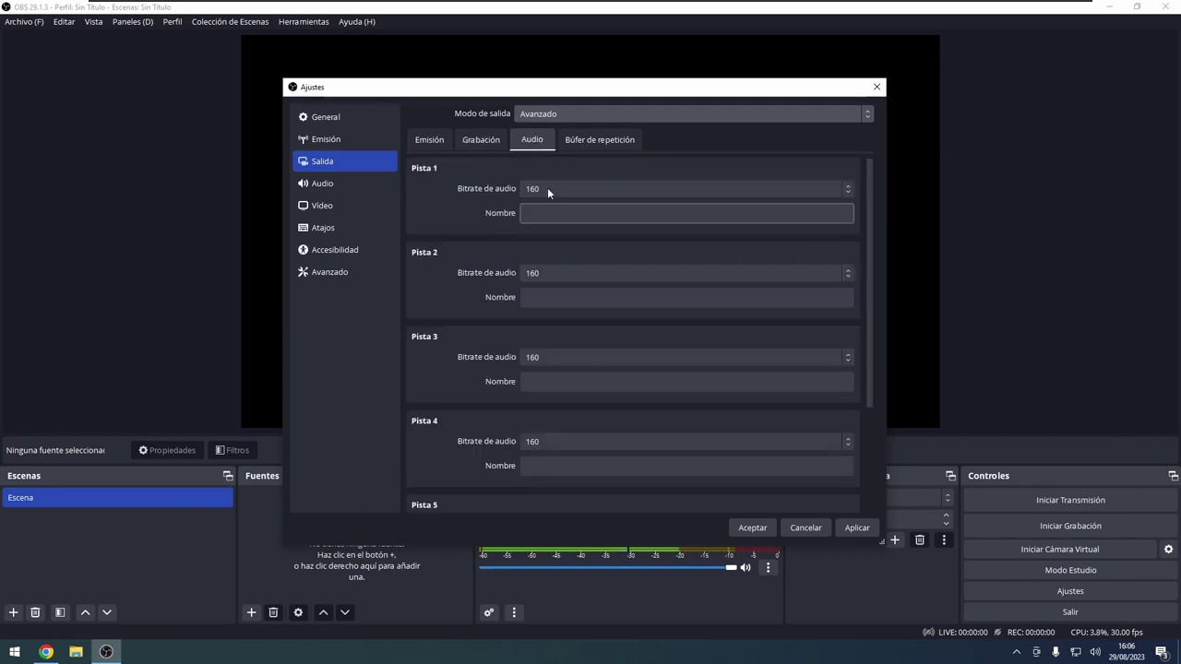
pyautogui.scroll(-3, 469, 309)
pyautogui.scroll(3, 469, 316)
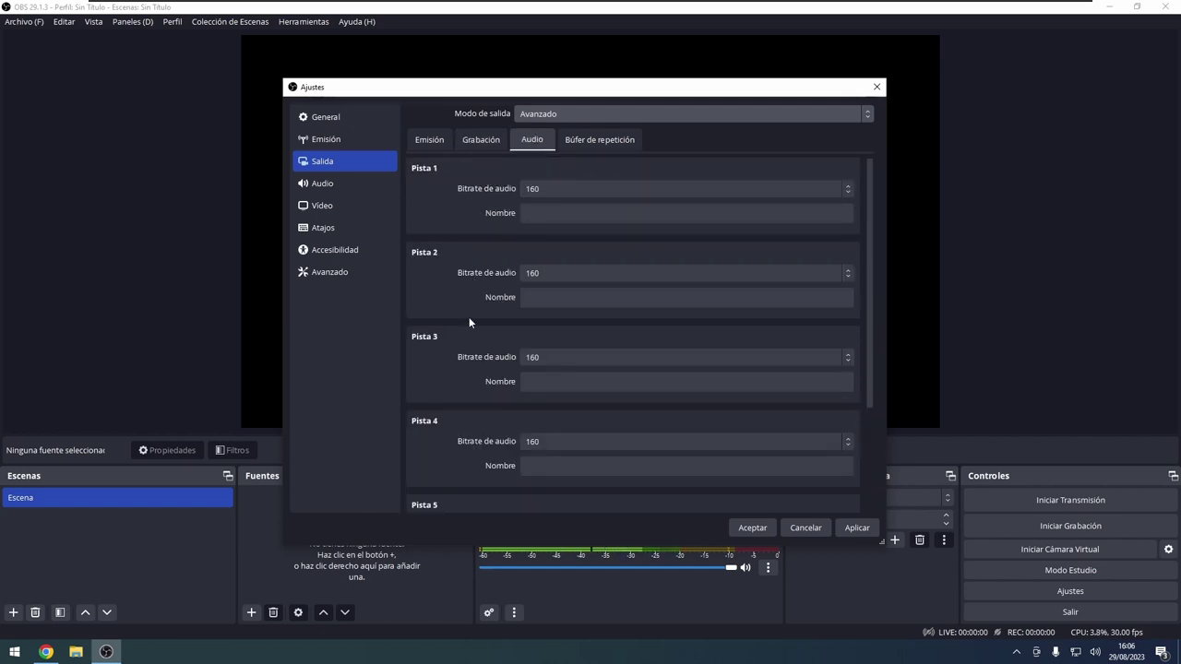
pyautogui.click(624, 142)
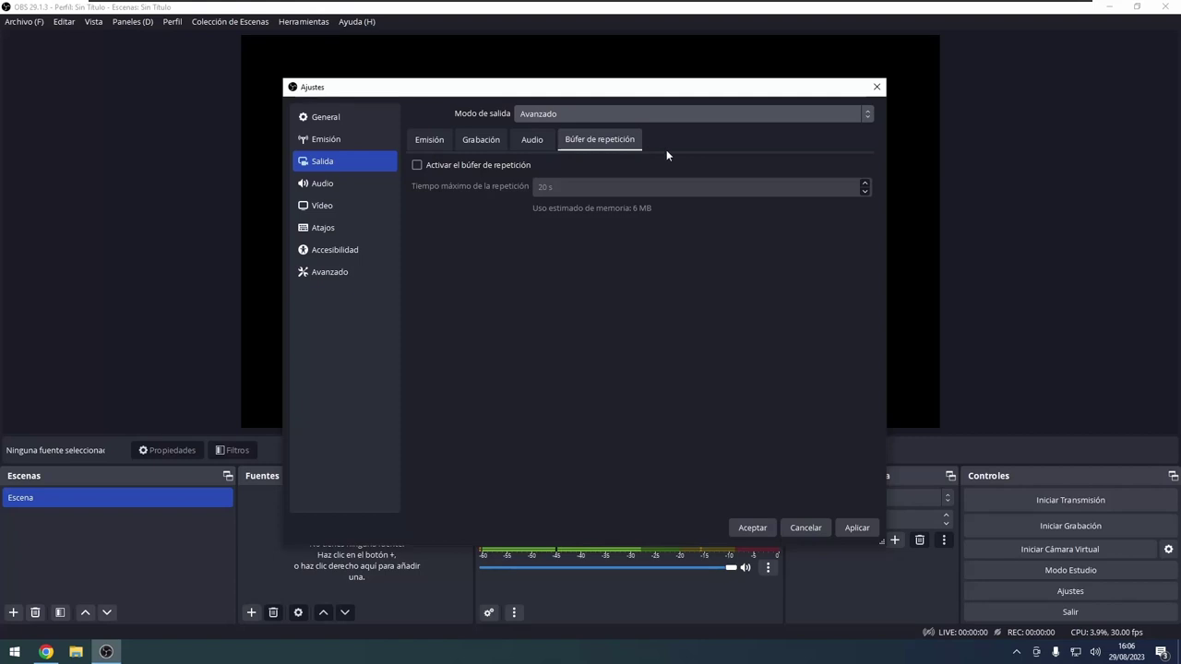
# Step: Go back to the advanced streaming settings and return the output mode to Sencillo
pyautogui.click(436, 138)
pyautogui.click(599, 114)
pyautogui.click(566, 135)
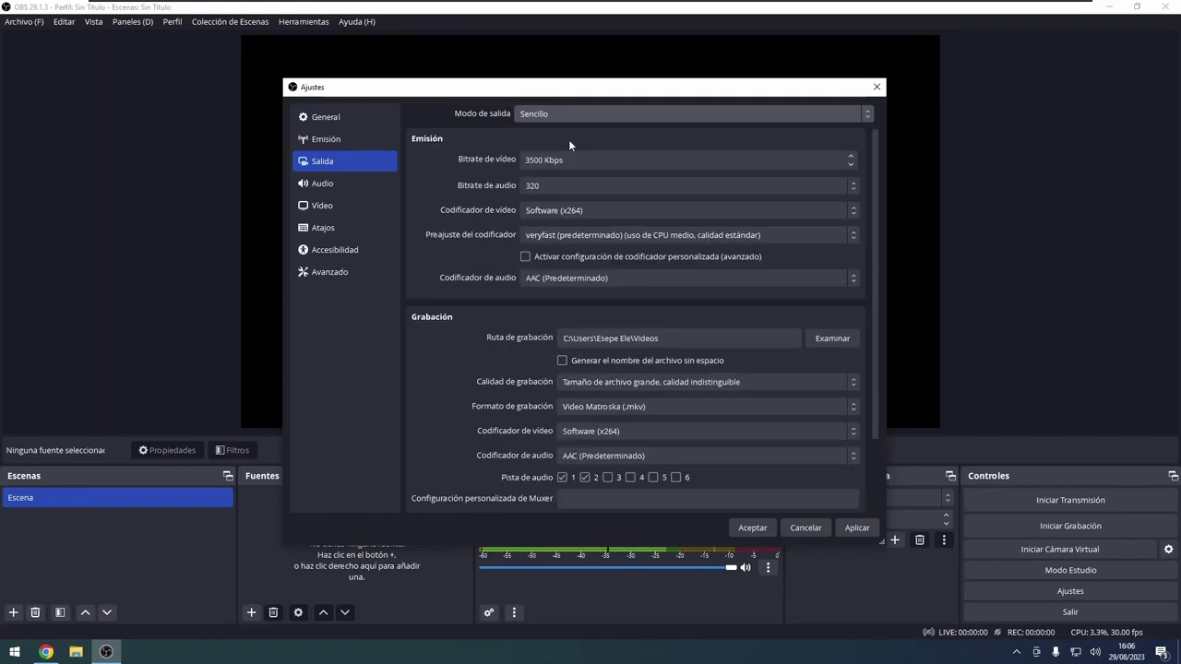